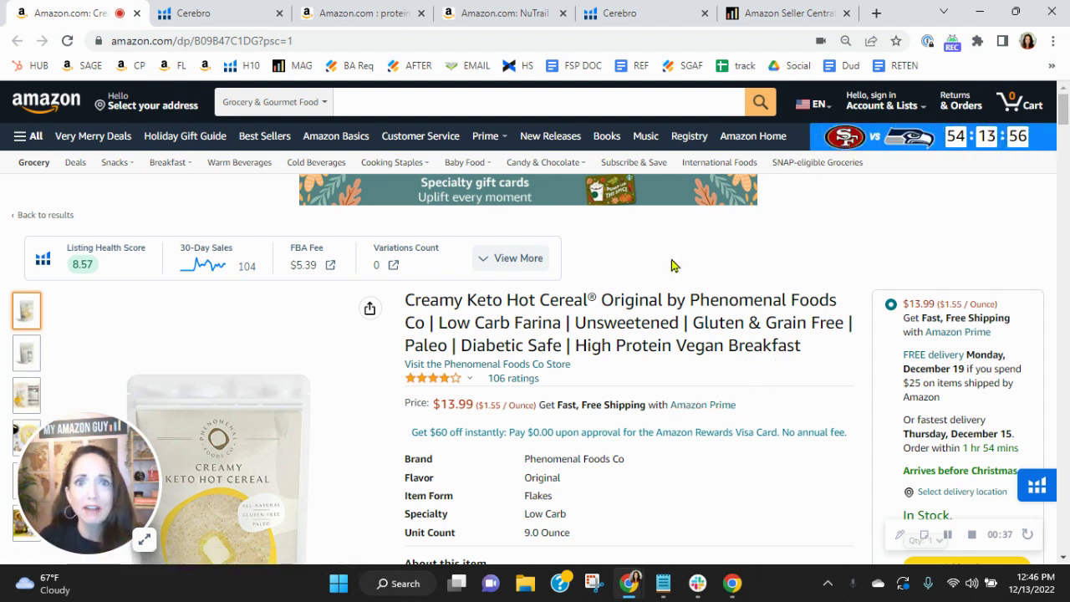
left_click(199, 18)
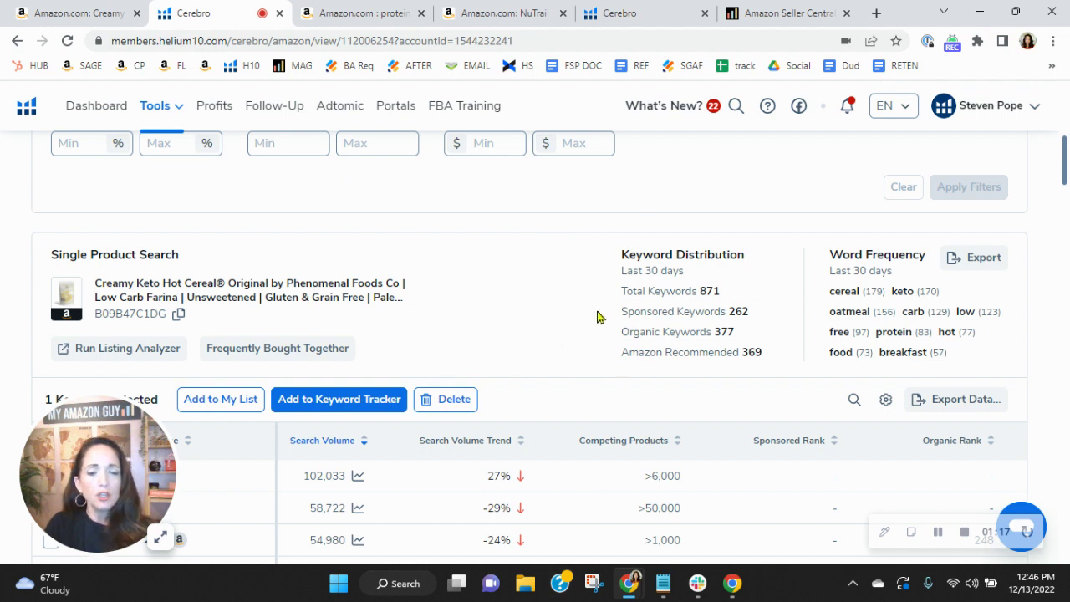
scroll(577, 296, "down", 2)
left_click_drag(87, 467, 957, 185)
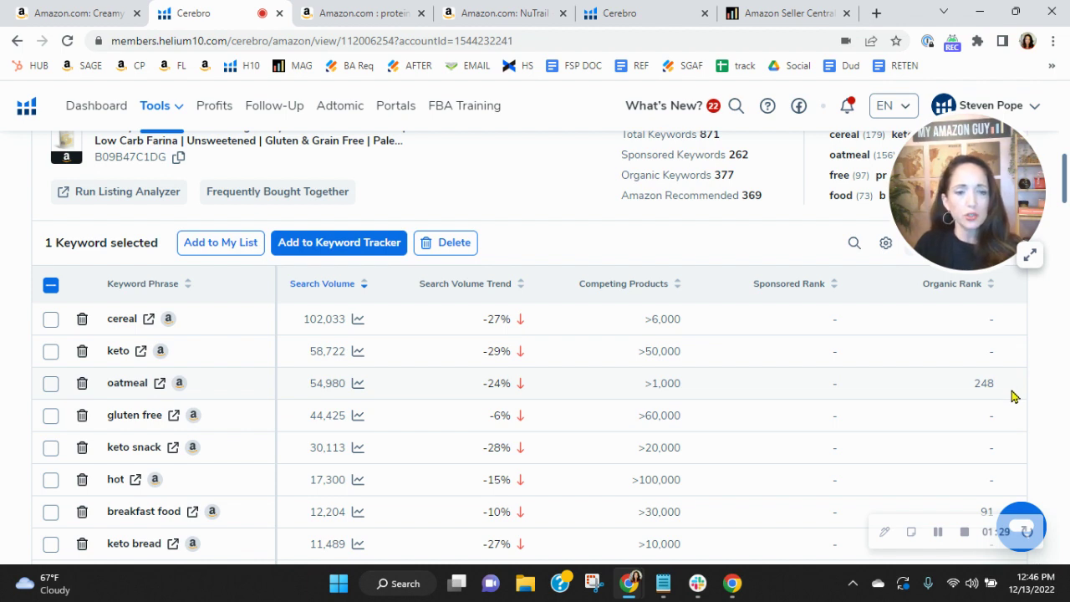
scroll(1012, 396, "down", 1)
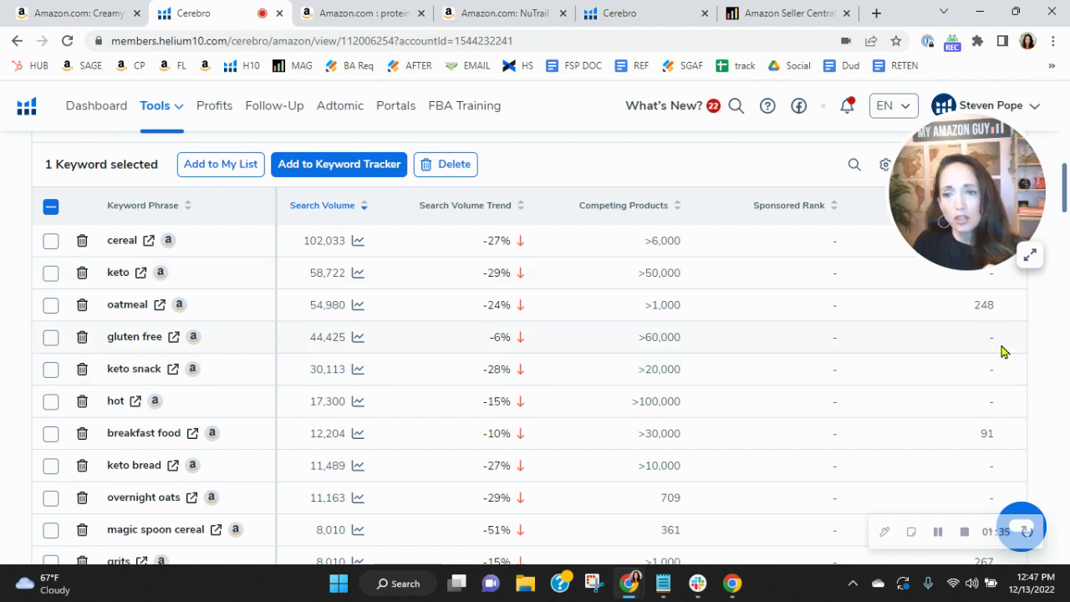
scroll(1002, 351, "down", 5)
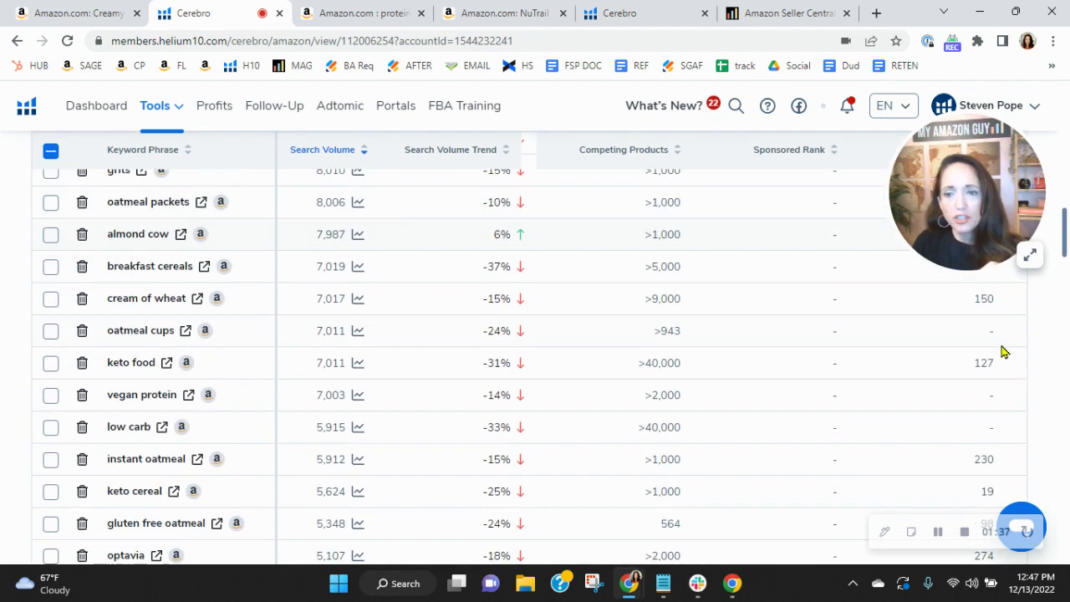
scroll(1002, 351, "down", 5)
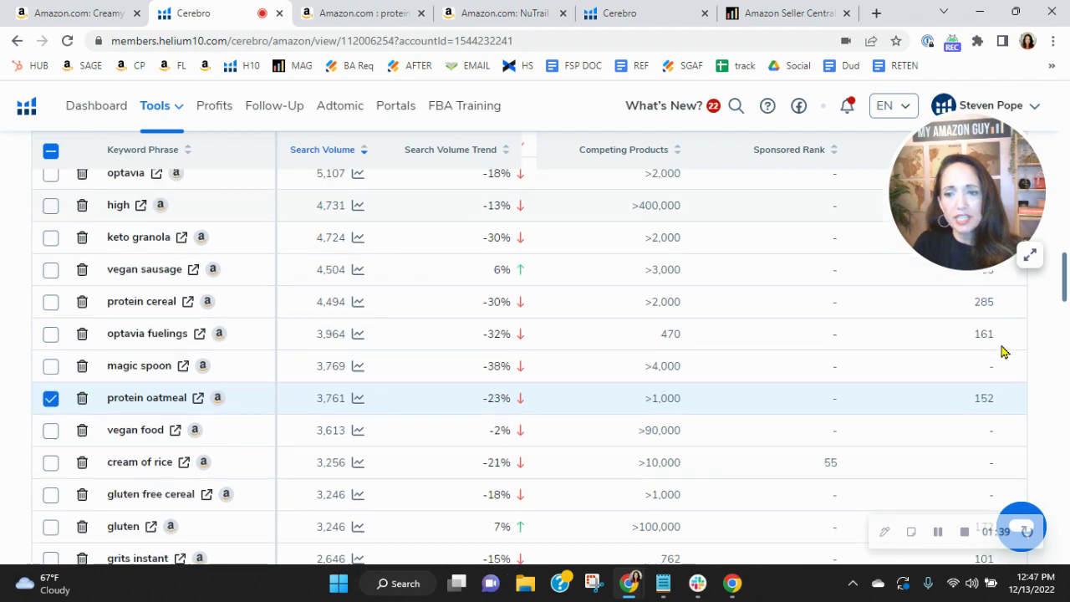
scroll(1003, 351, "down", 5)
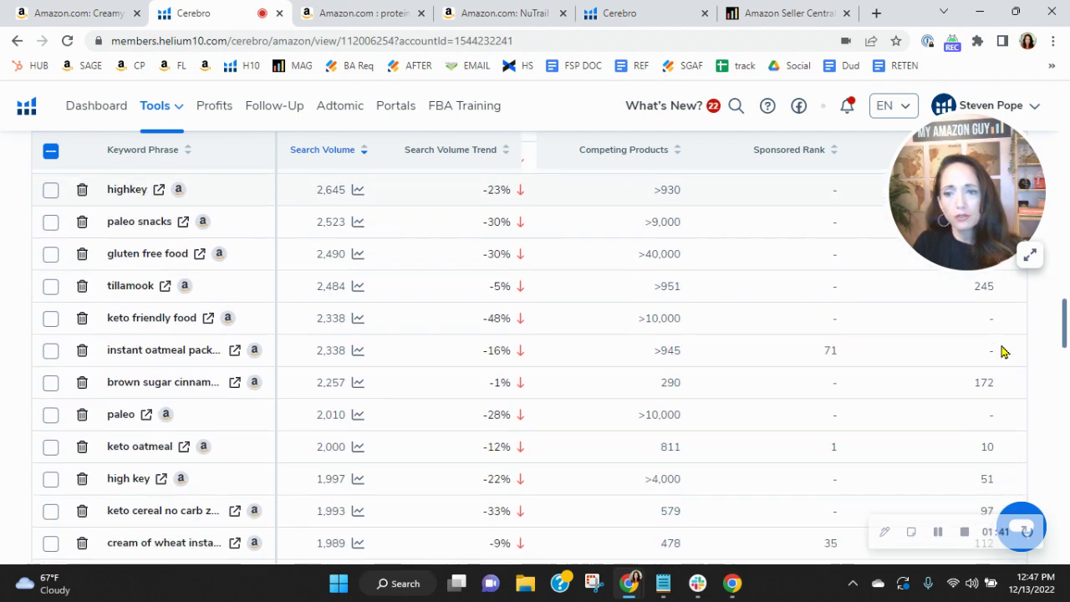
scroll(1003, 351, "down", 2)
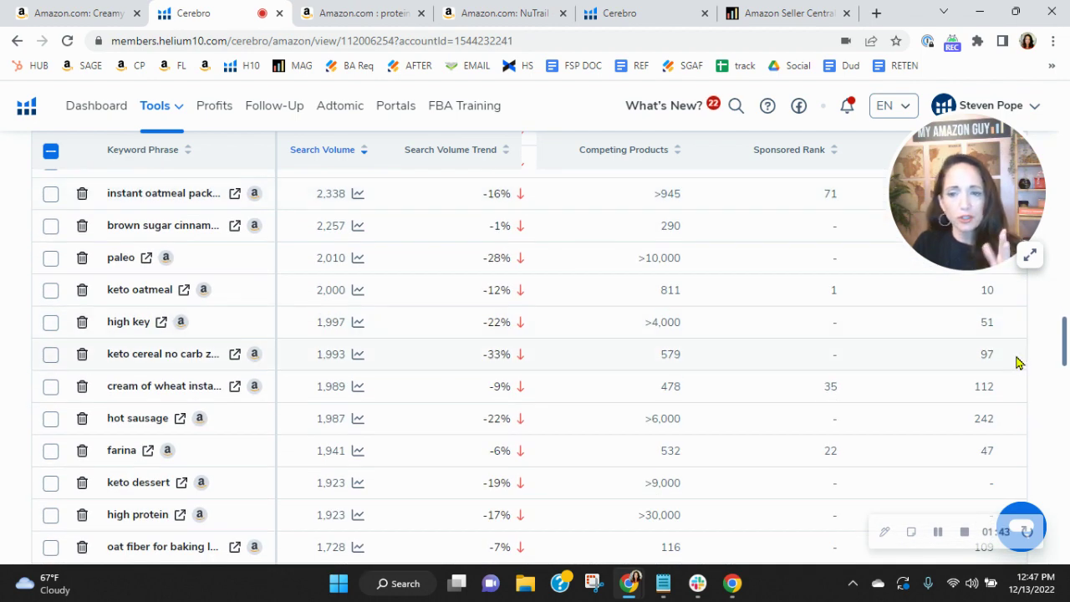
scroll(1018, 364, "down", 3)
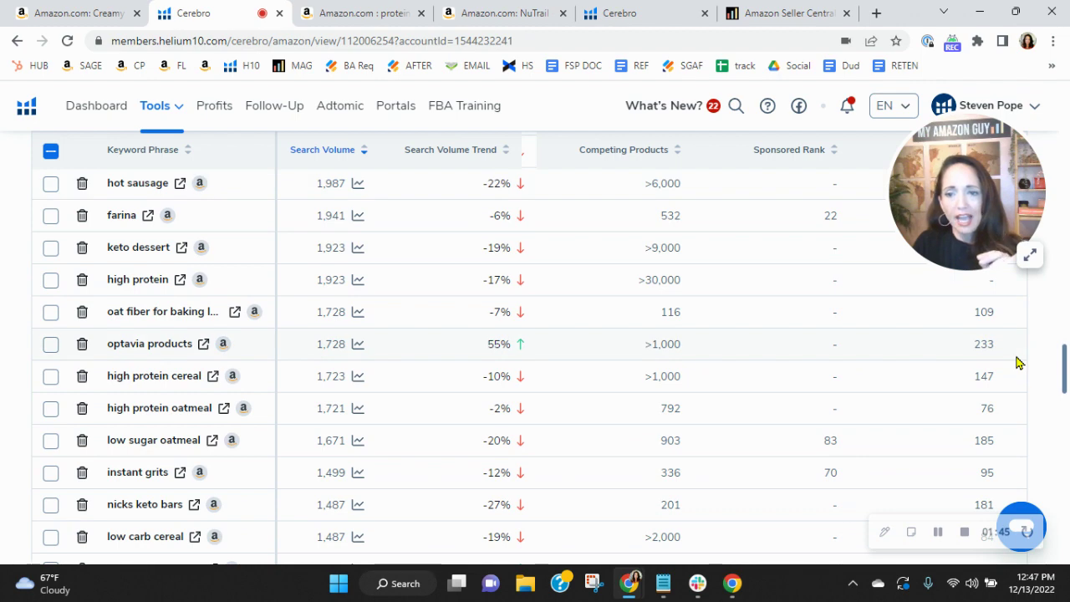
scroll(1018, 363, "down", 9)
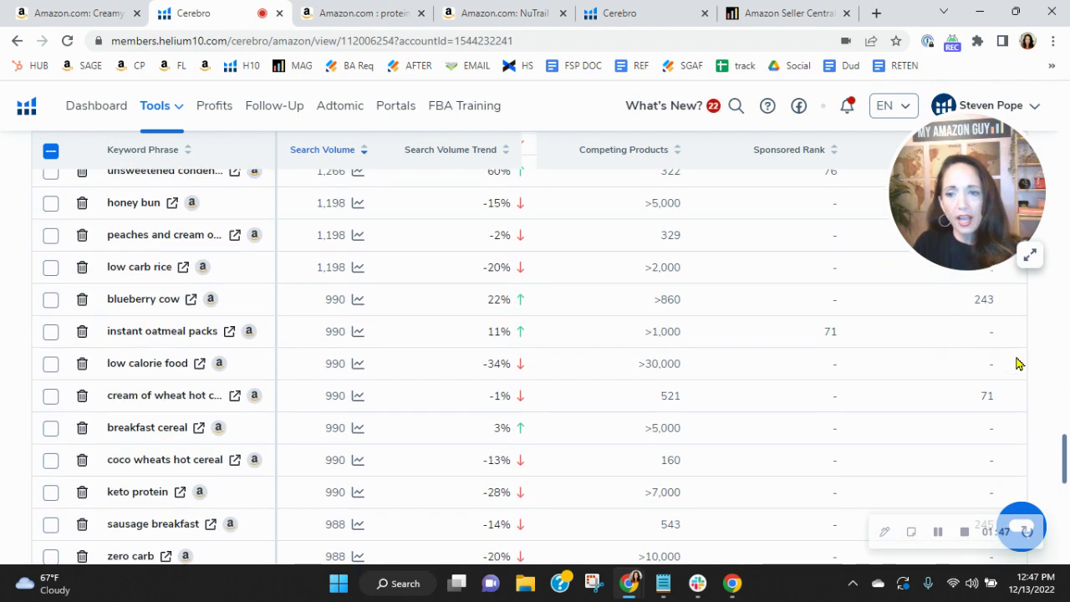
scroll(1018, 363, "down", 6)
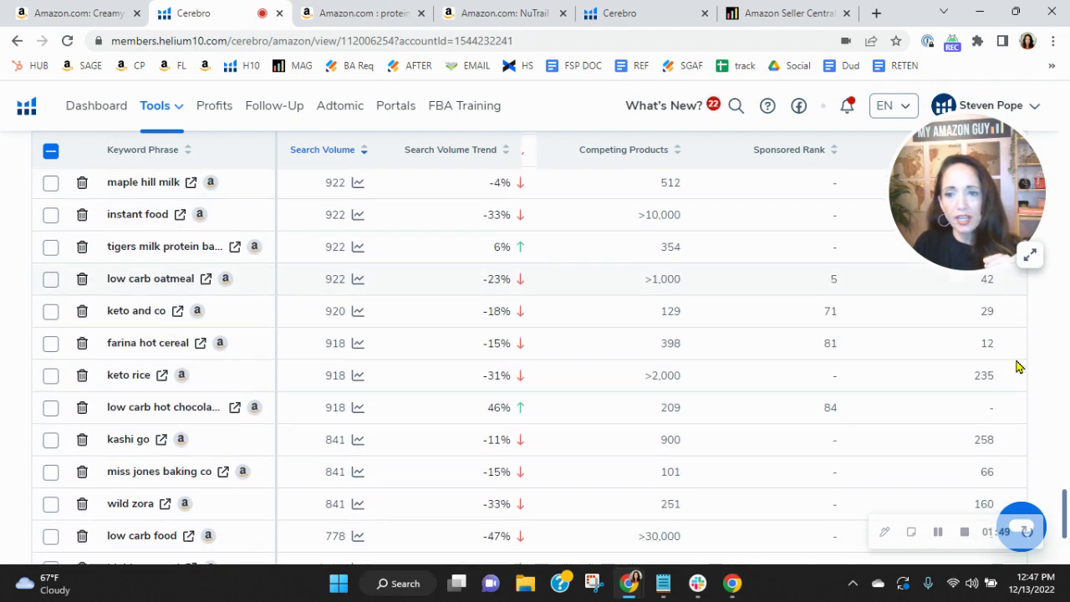
scroll(1018, 366, "down", 3)
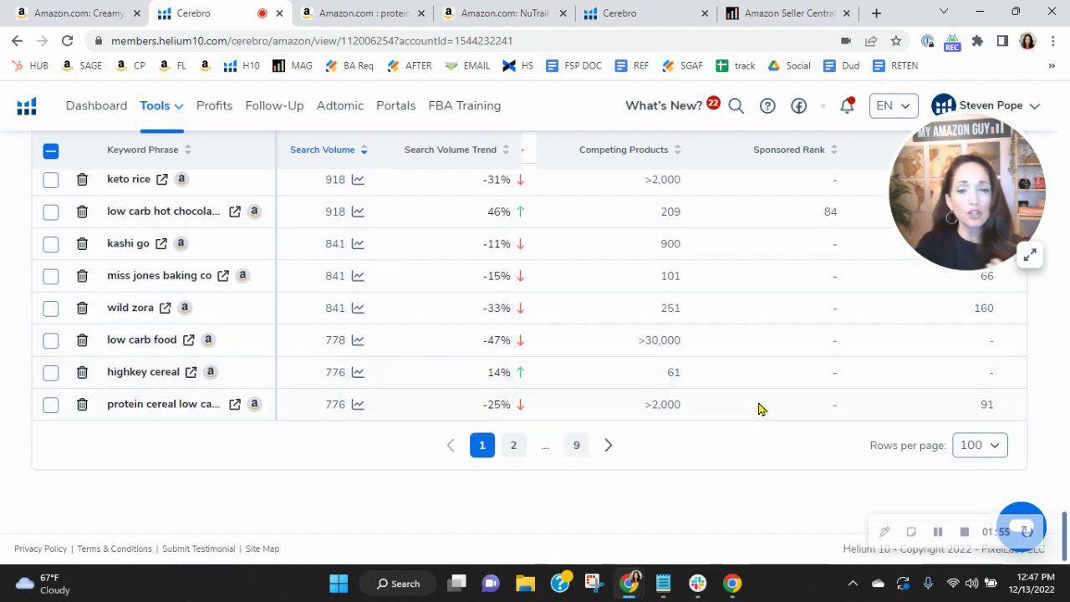
scroll(757, 410, "up", 10)
scroll(757, 442, "up", 10)
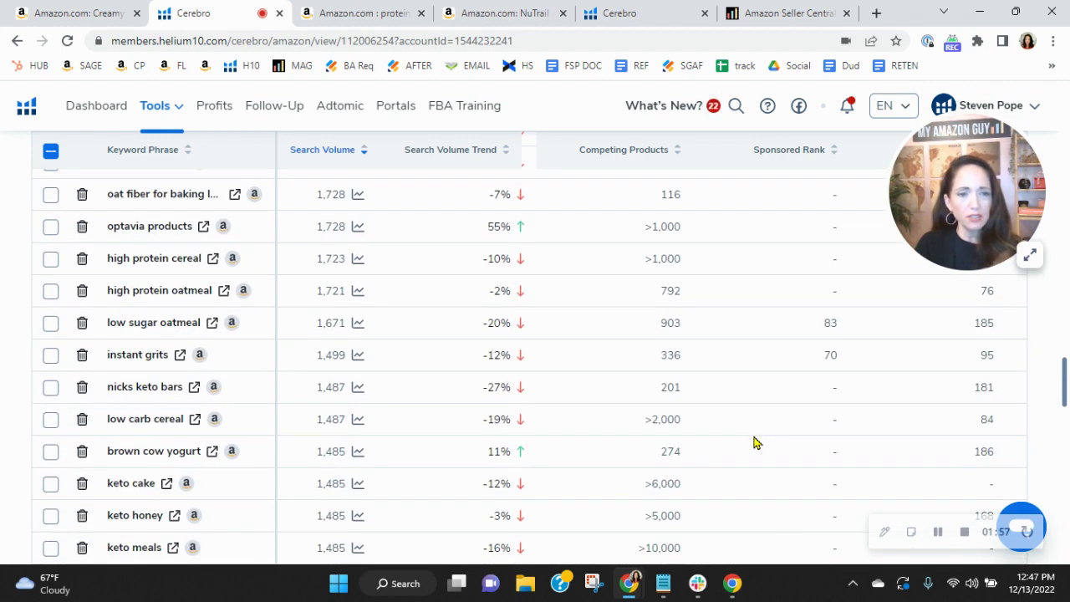
scroll(757, 446, "up", 2)
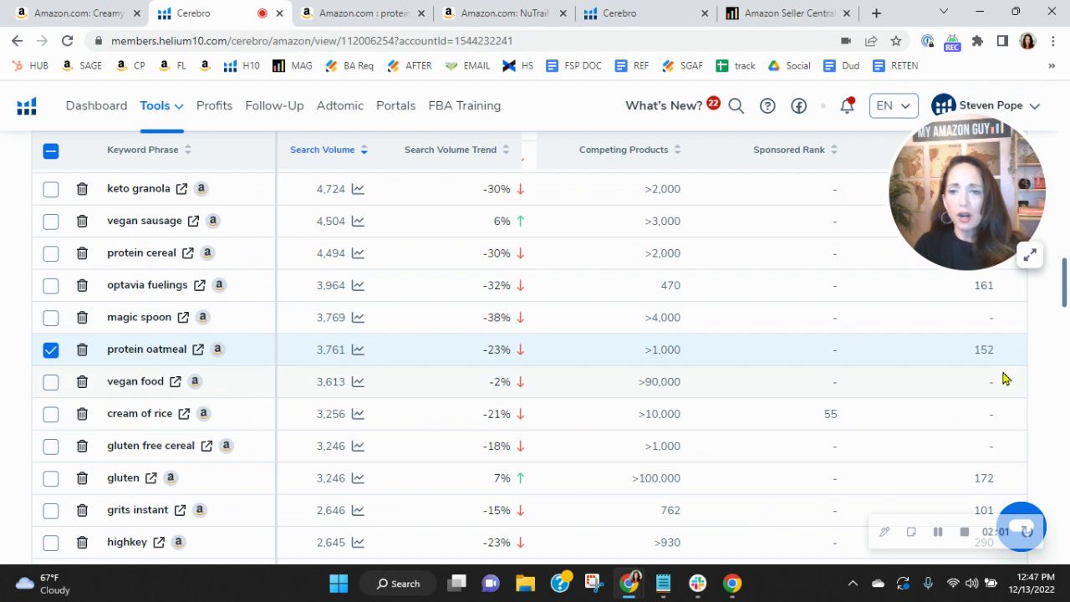
Compare the cereal listing and Cerebro table, ending on protein oatmeal Xray showing $4,406,167 revenue.
left_click(64, 10)
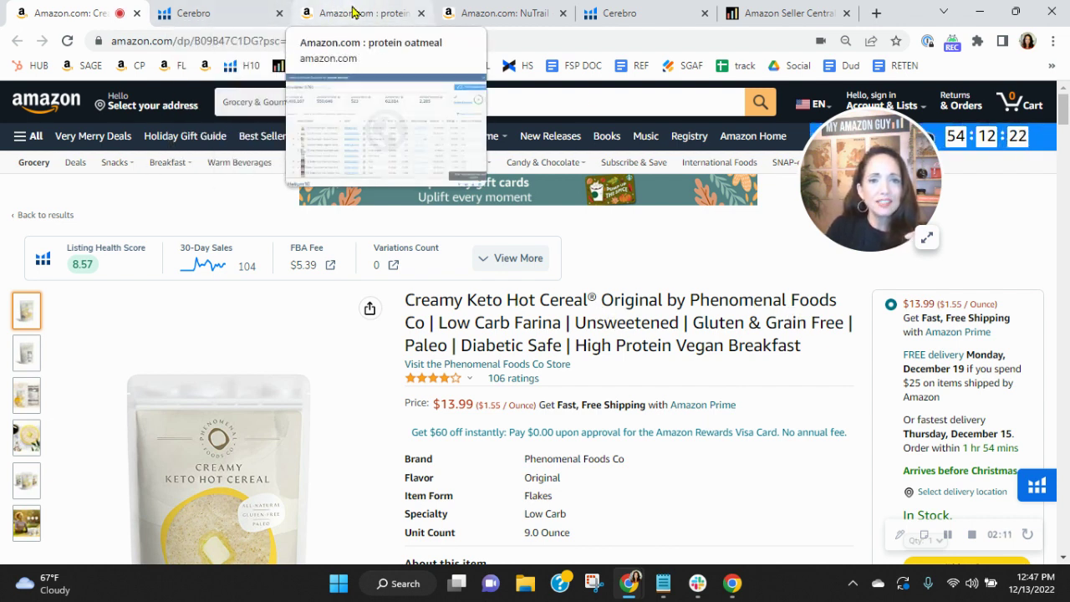
left_click(352, 12)
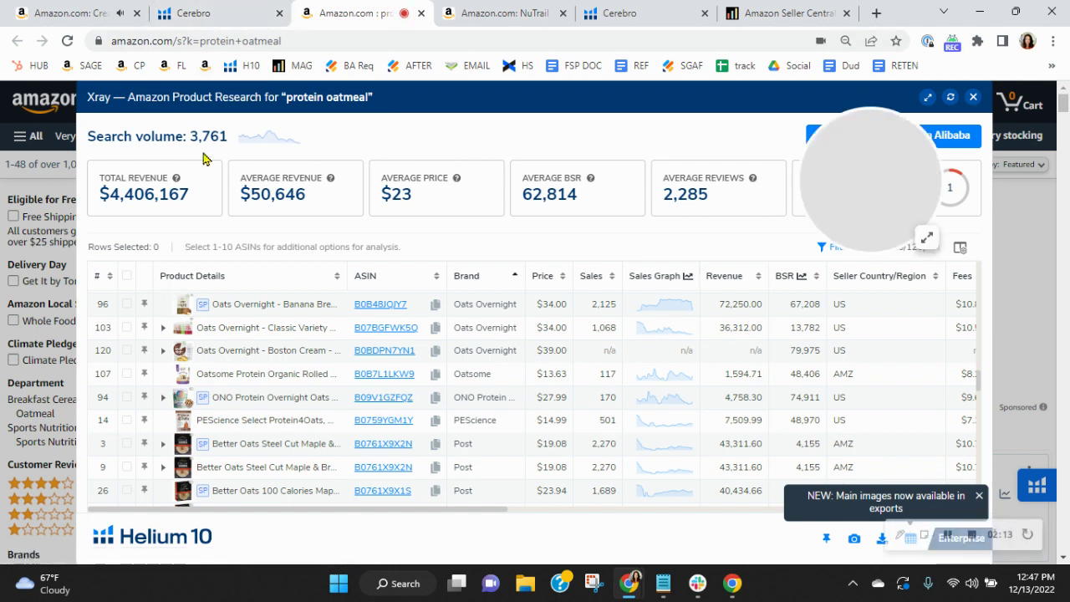
left_click(209, 11)
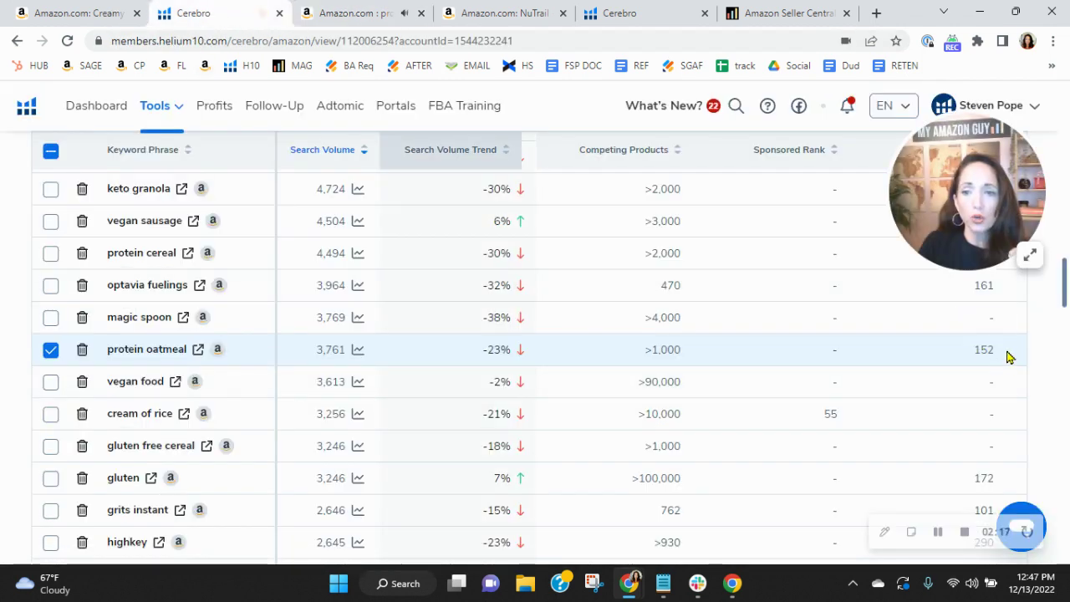
left_click(372, 12)
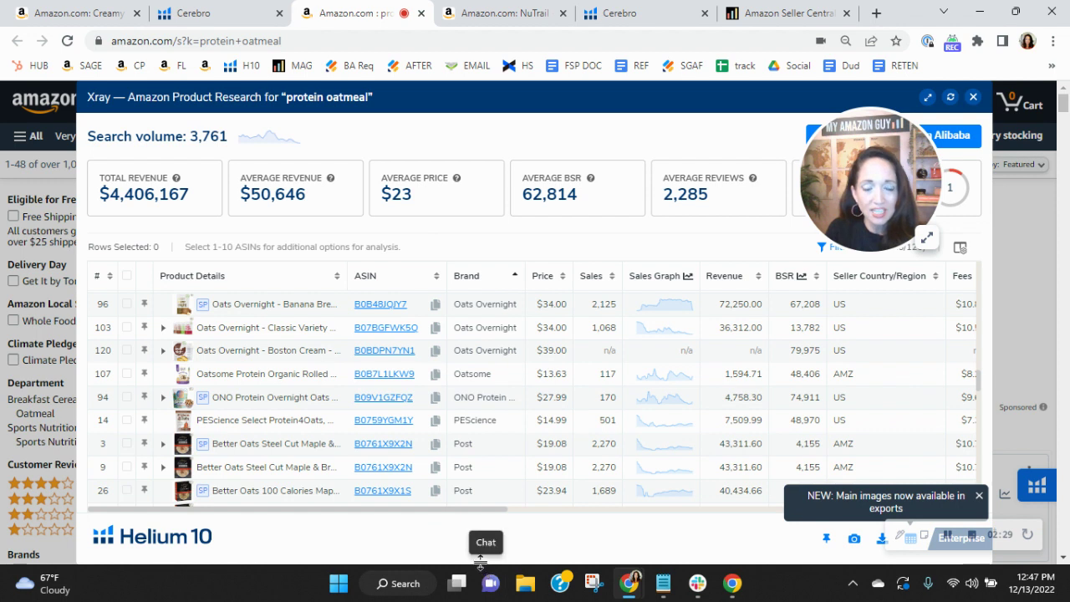
left_click(208, 12)
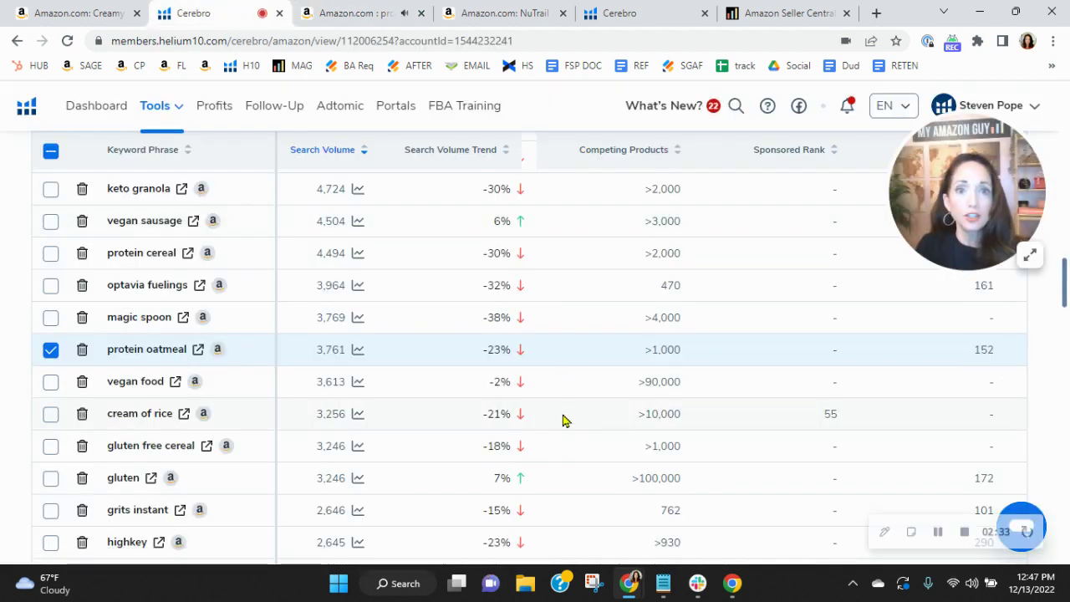
left_click(375, 15)
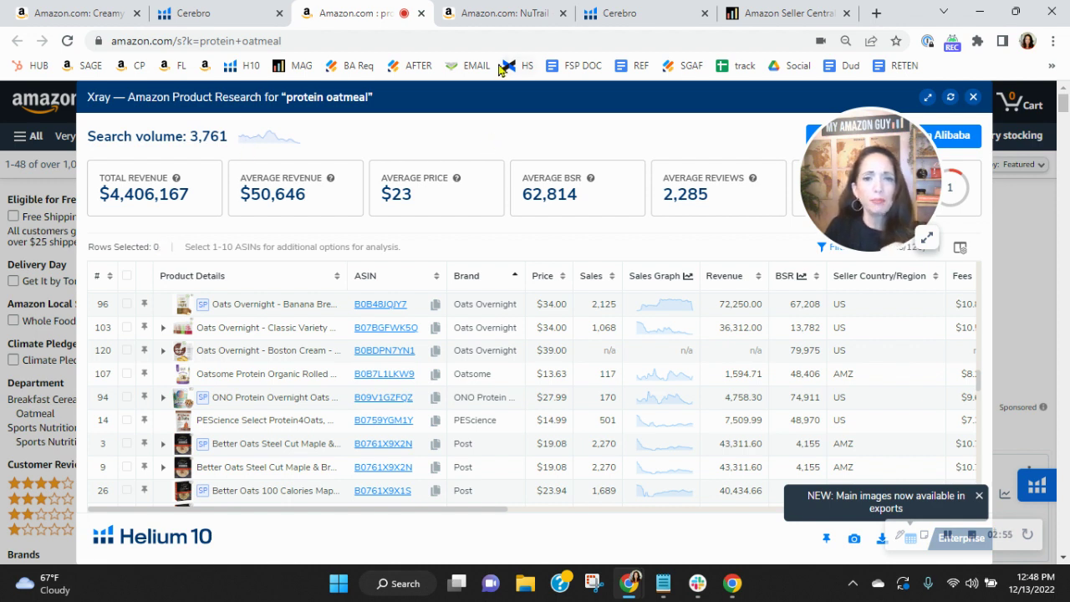
Check the NuTrail keto granola competitor listing and scroll through its Cerebro keywords.
left_click(521, 12)
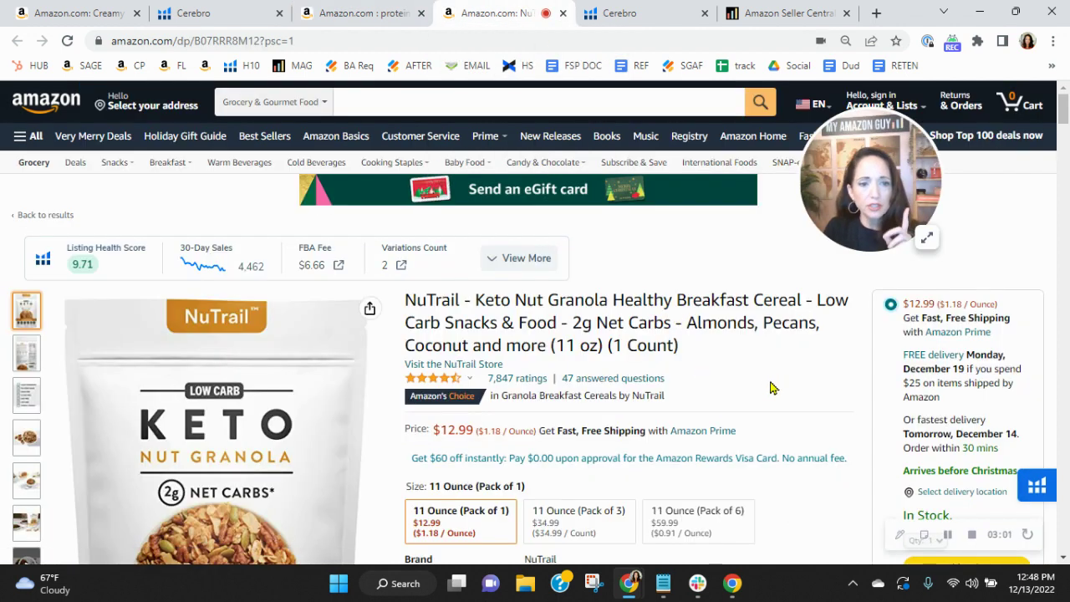
left_click(616, 12)
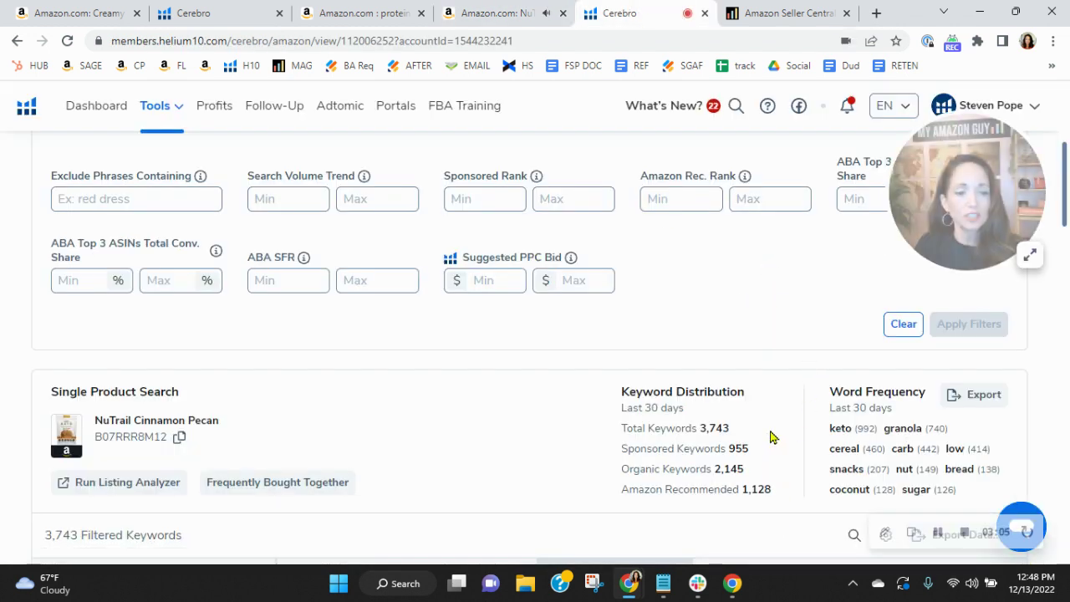
scroll(769, 430, "down", 1)
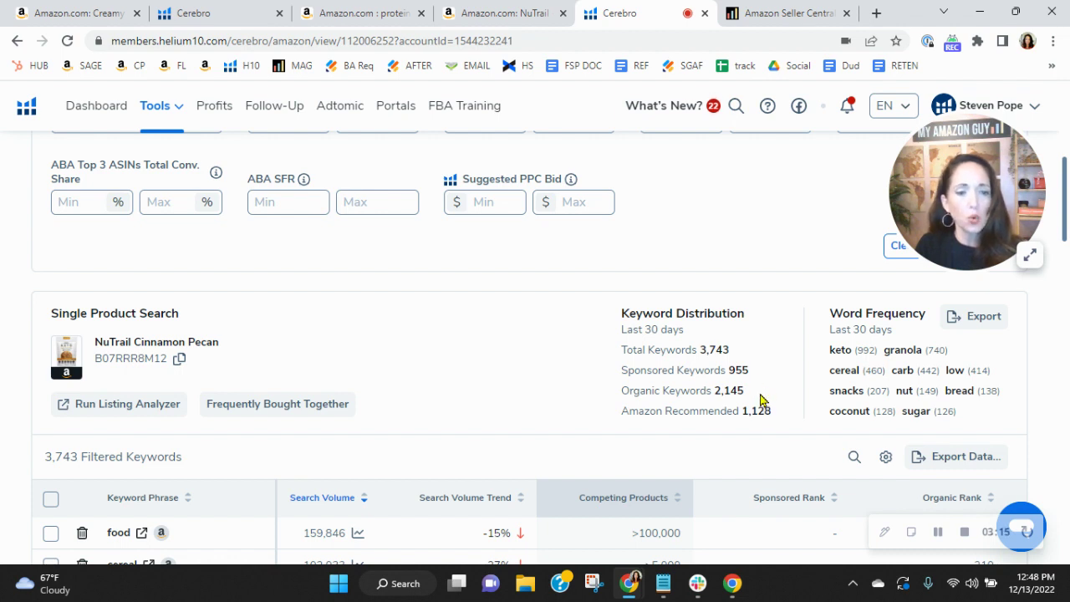
Return to the Creamy Keto Hot Cereal keywords, where protein oatmeal shows organic rank 152.
left_click(520, 14)
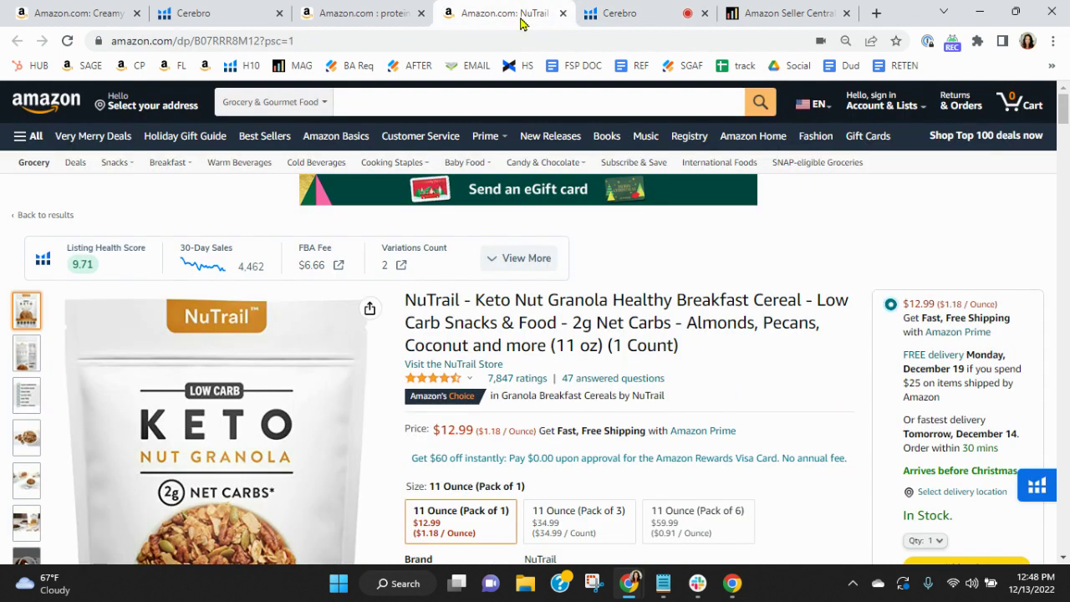
left_click(107, 14)
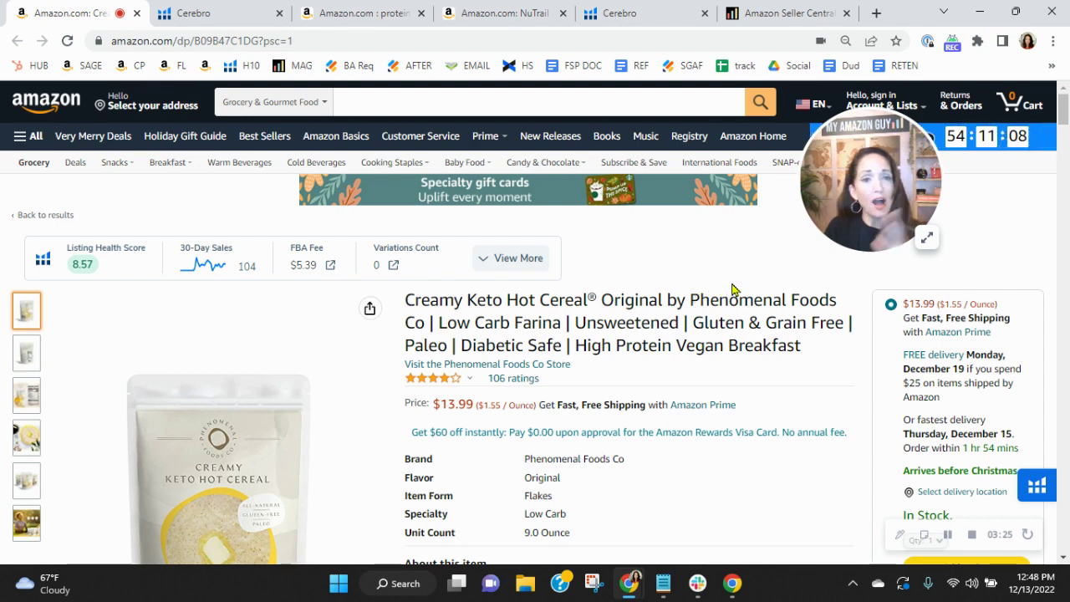
left_click(197, 11)
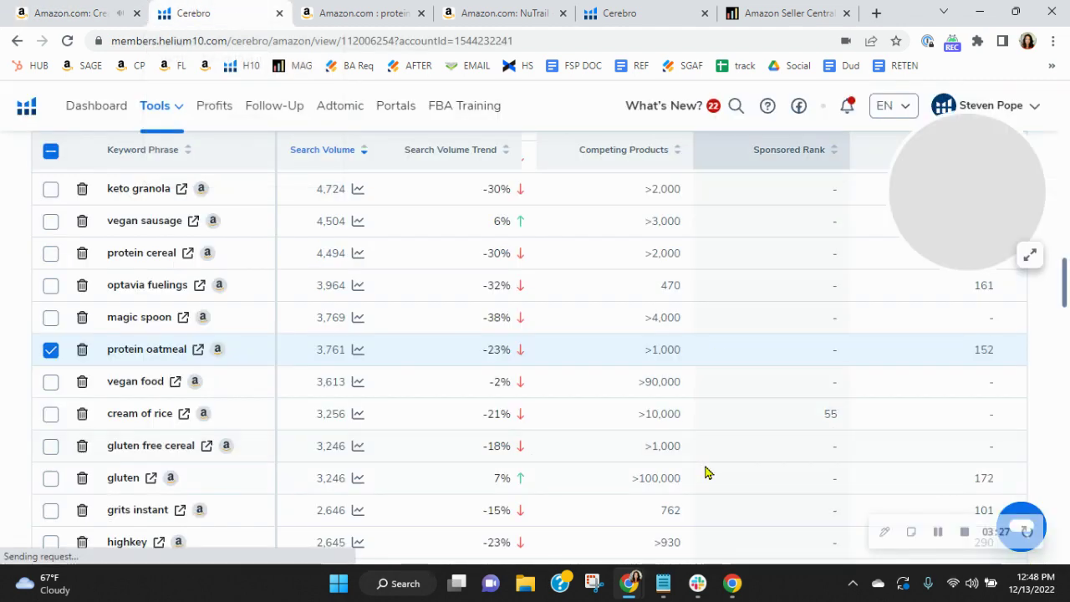
Uncheck protein oatmeal and filter Organic Rank from 20 to 50, leaving 41 keywords.
left_click(51, 354)
scroll(728, 466, "up", 15)
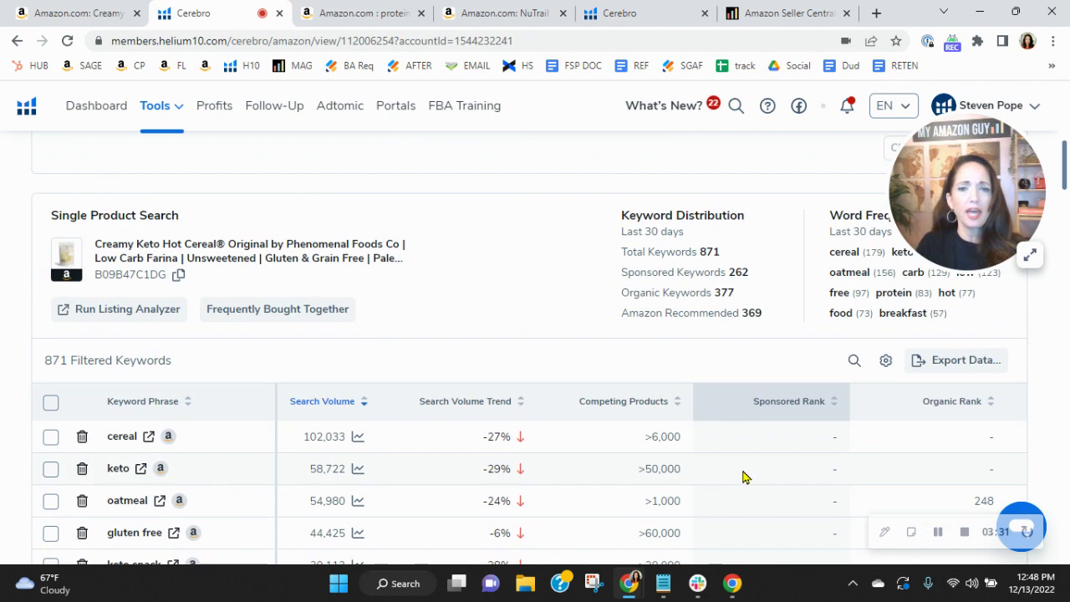
scroll(718, 434, "up", 4)
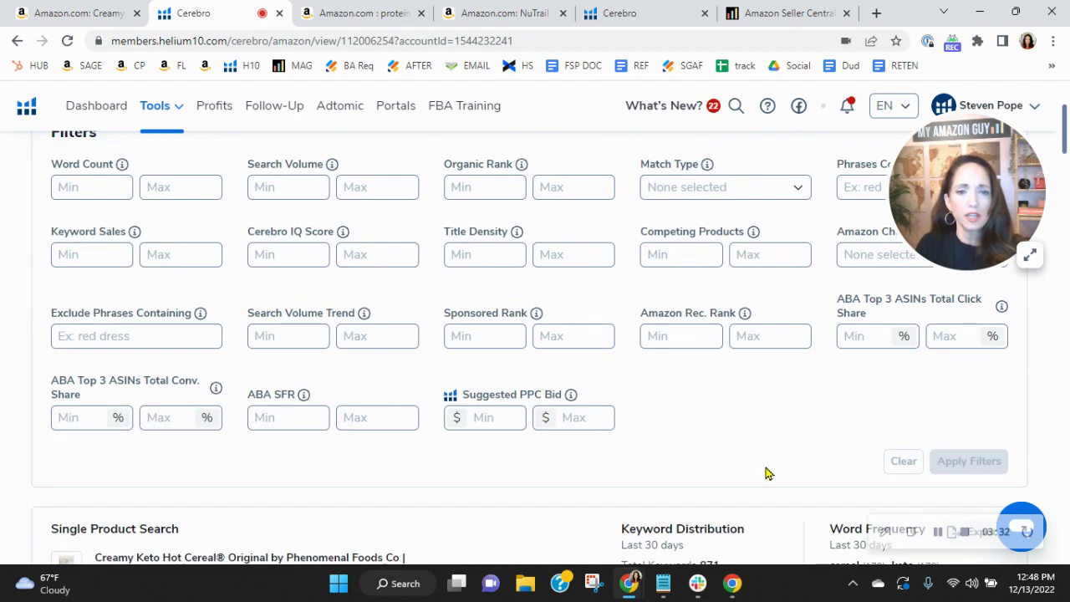
left_click(475, 184)
type("20")
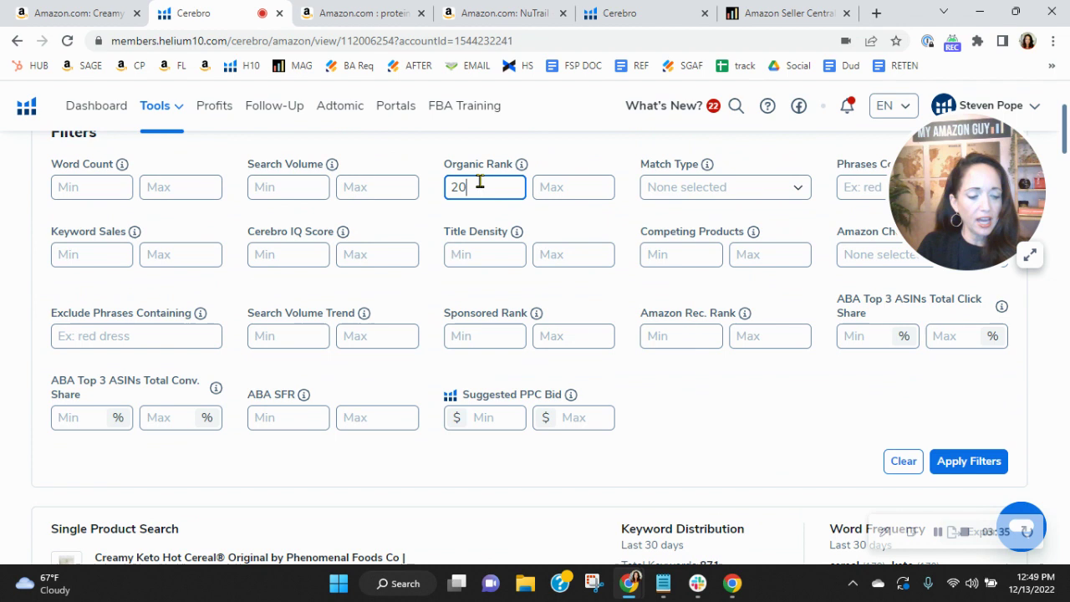
key("Tab")
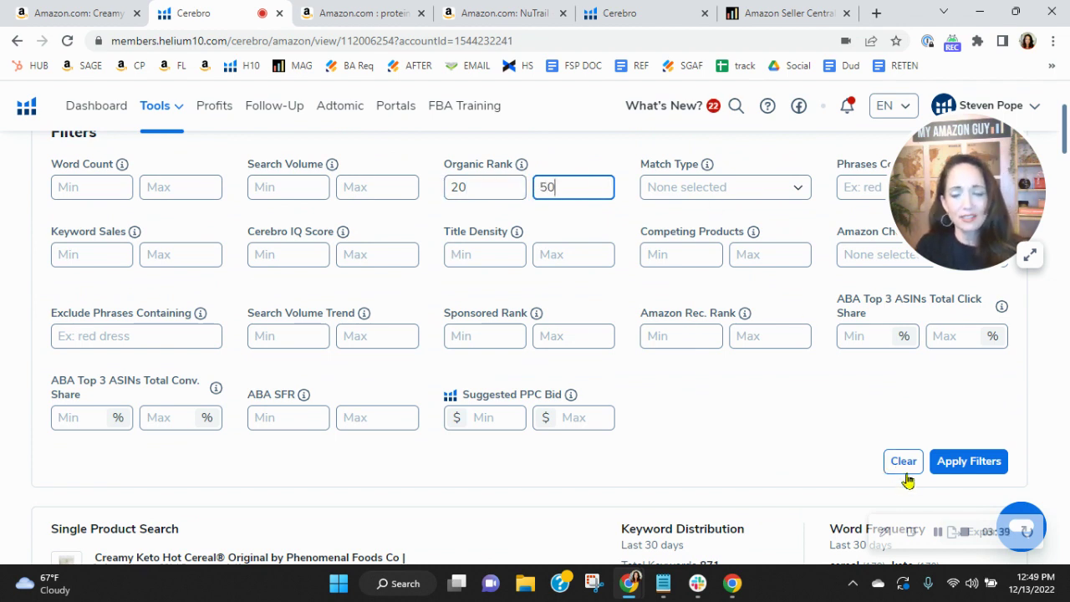
left_click(974, 463)
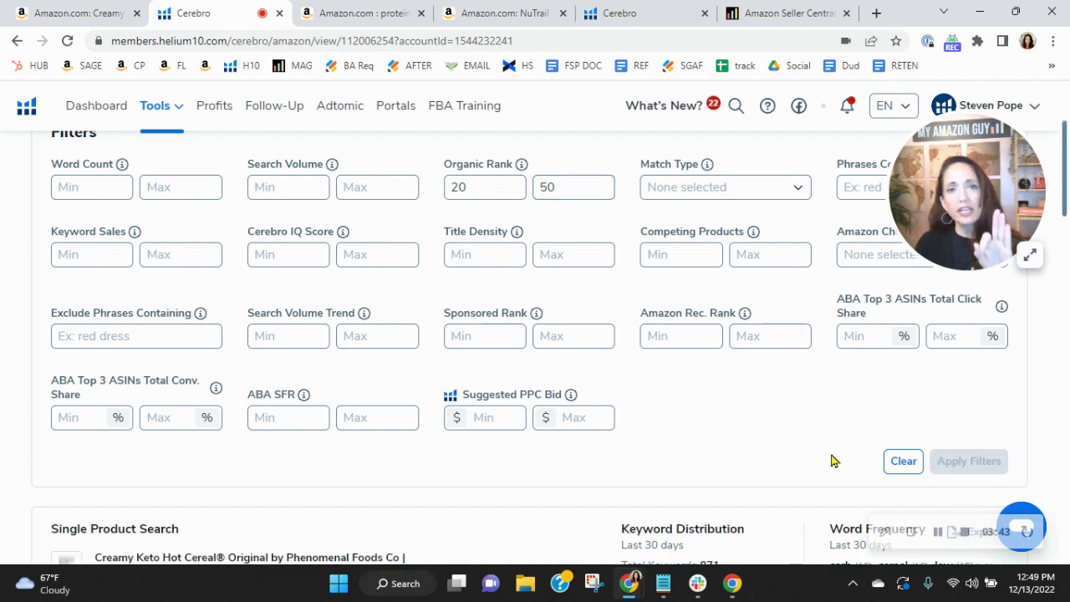
scroll(549, 469, "down", 2)
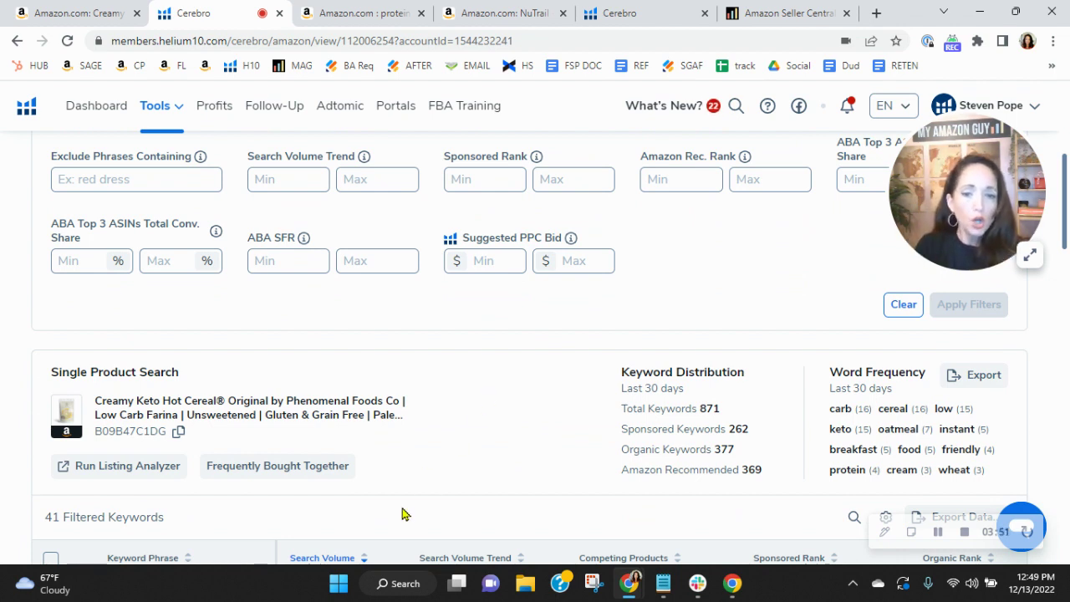
Scroll through the 41 filtered keywords, then go back to the $13.99 cereal Amazon listing.
scroll(489, 385, "down", 2)
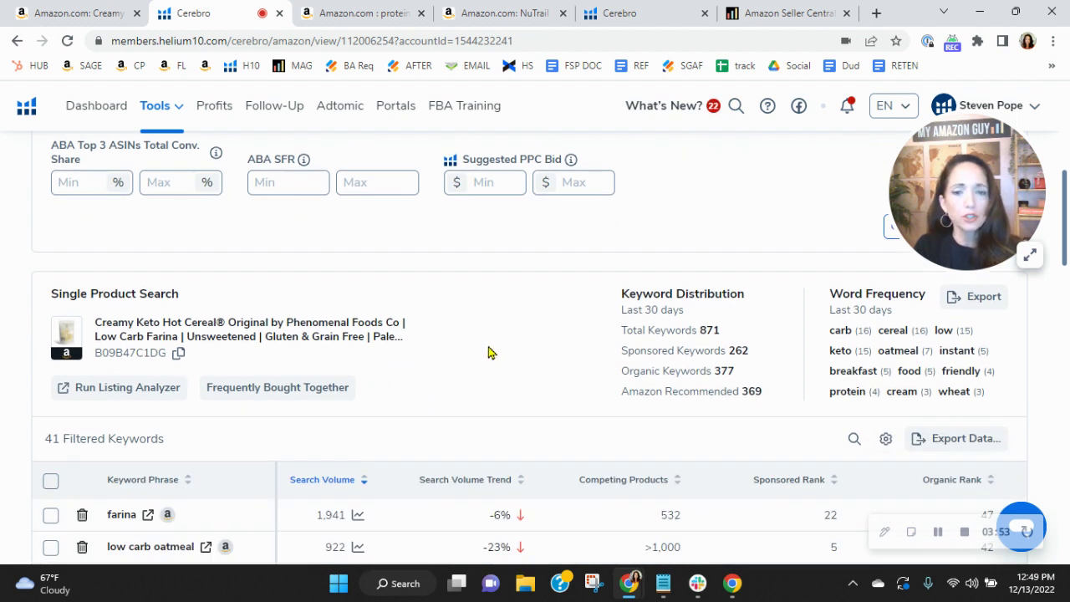
scroll(489, 349, "down", 1)
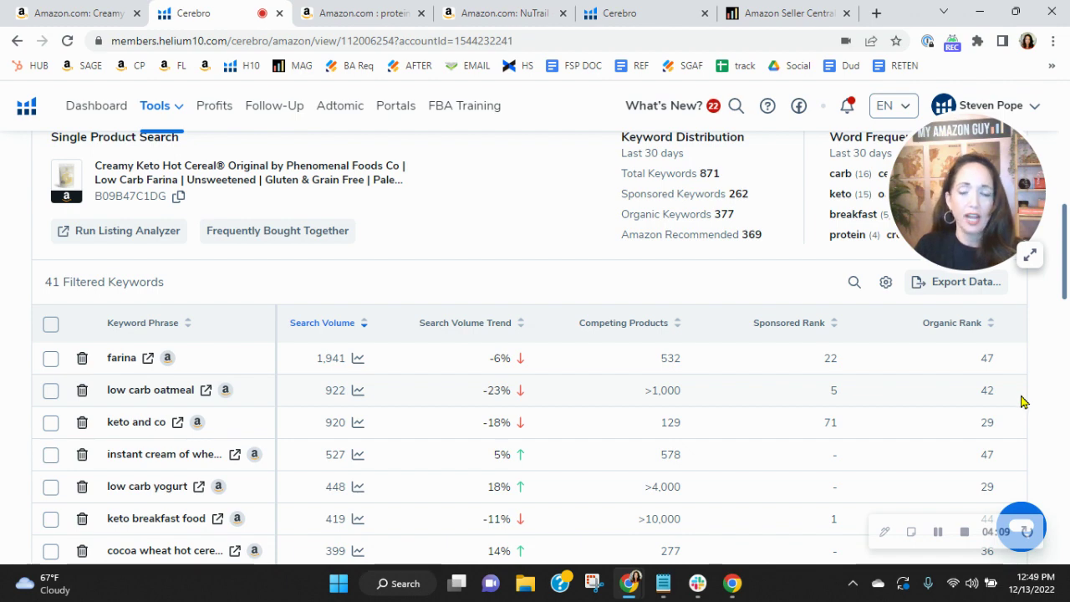
scroll(1010, 453, "down", 10)
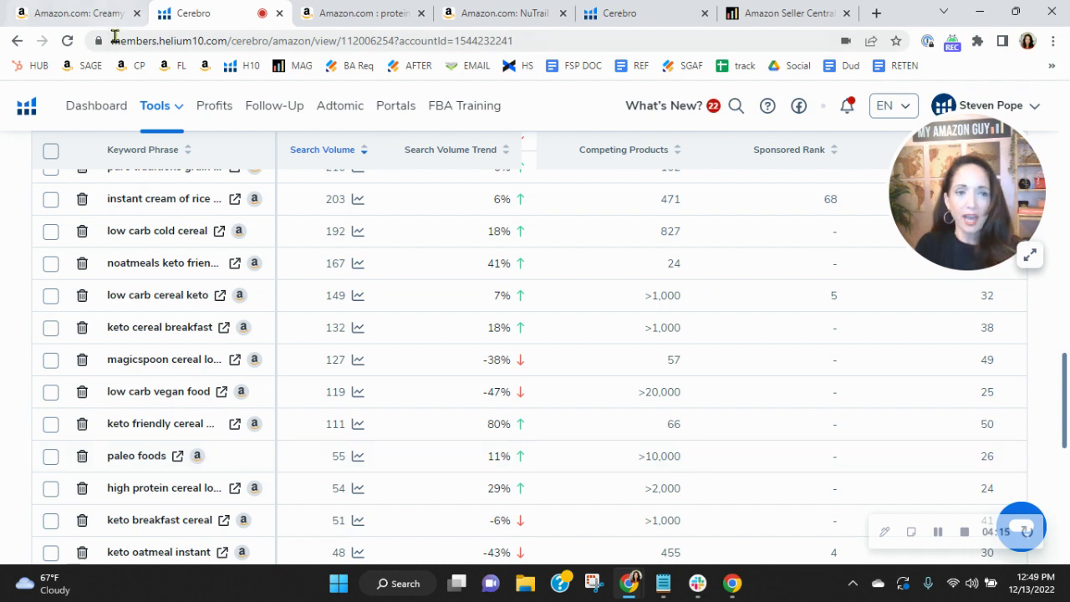
left_click(70, 12)
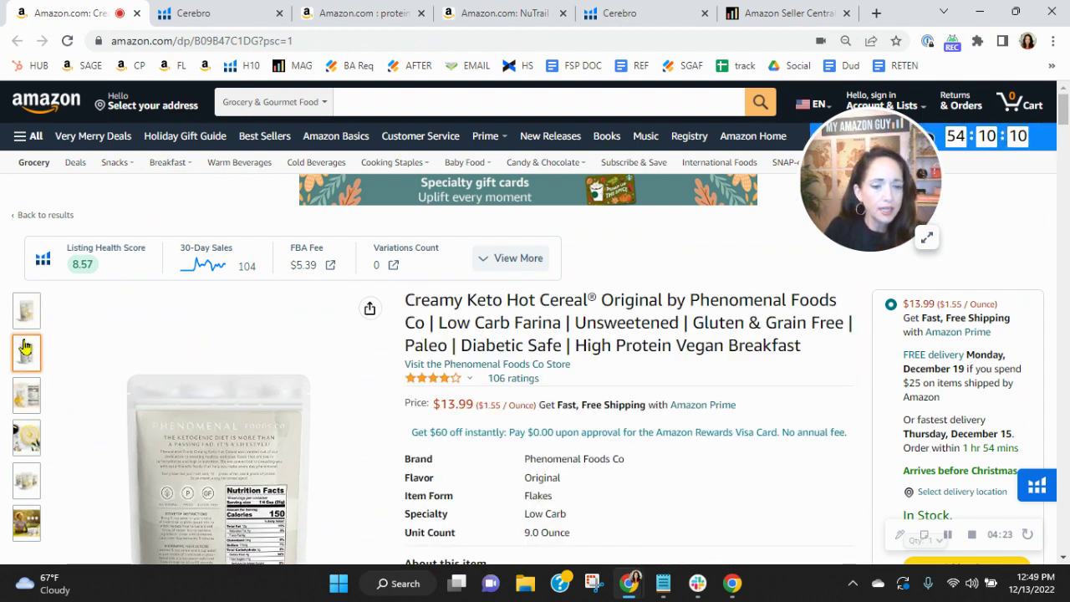
Preview all six listing images, ending on the lifestyle photo of the woman with cereal bags.
scroll(30, 144, "down", 2)
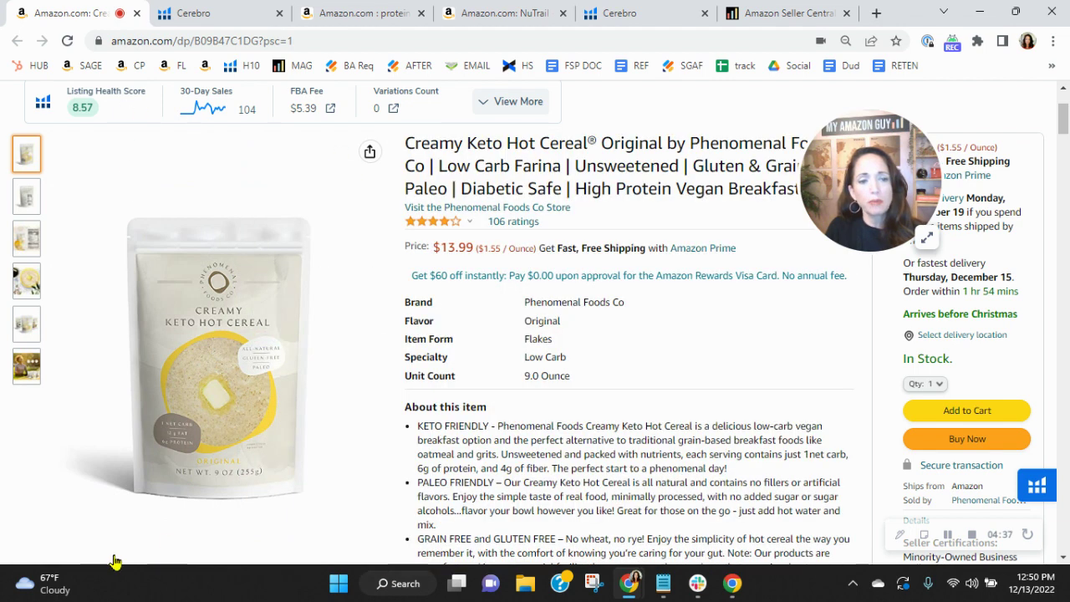
mouse_move(36, 209)
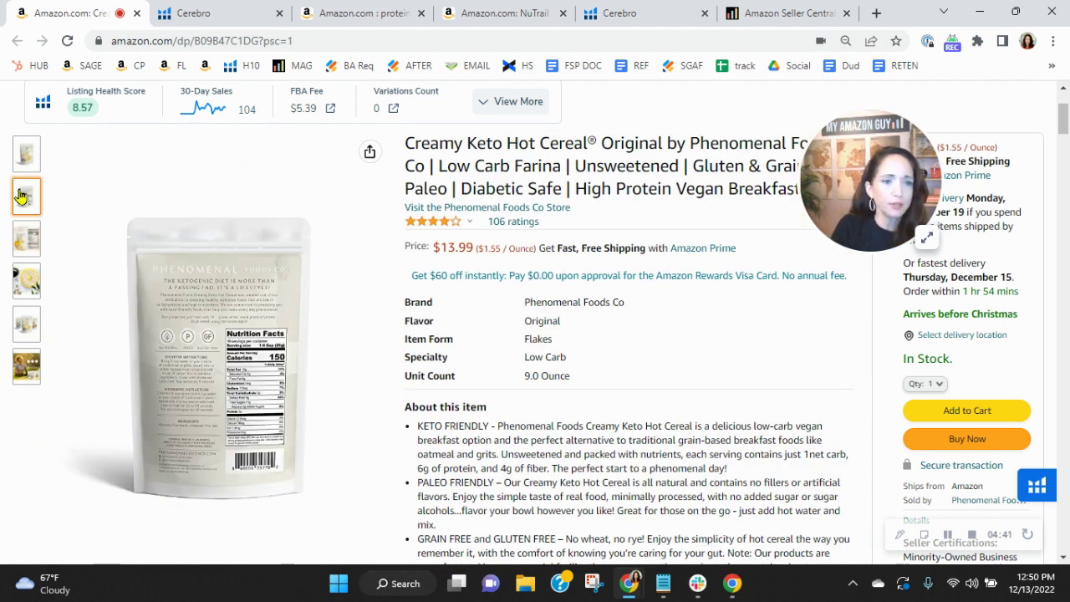
mouse_move(29, 240)
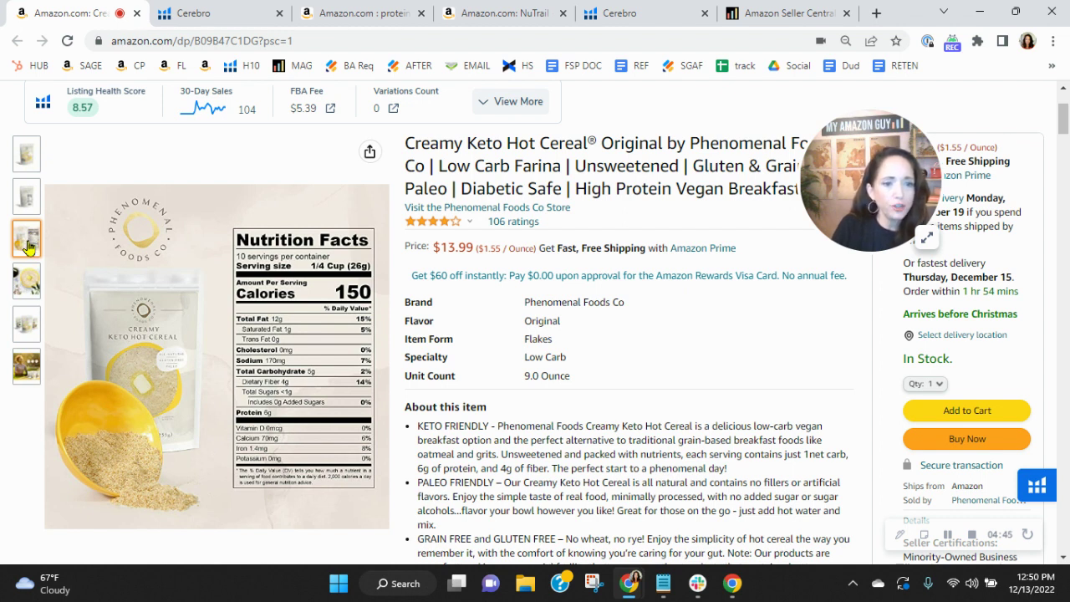
mouse_move(28, 284)
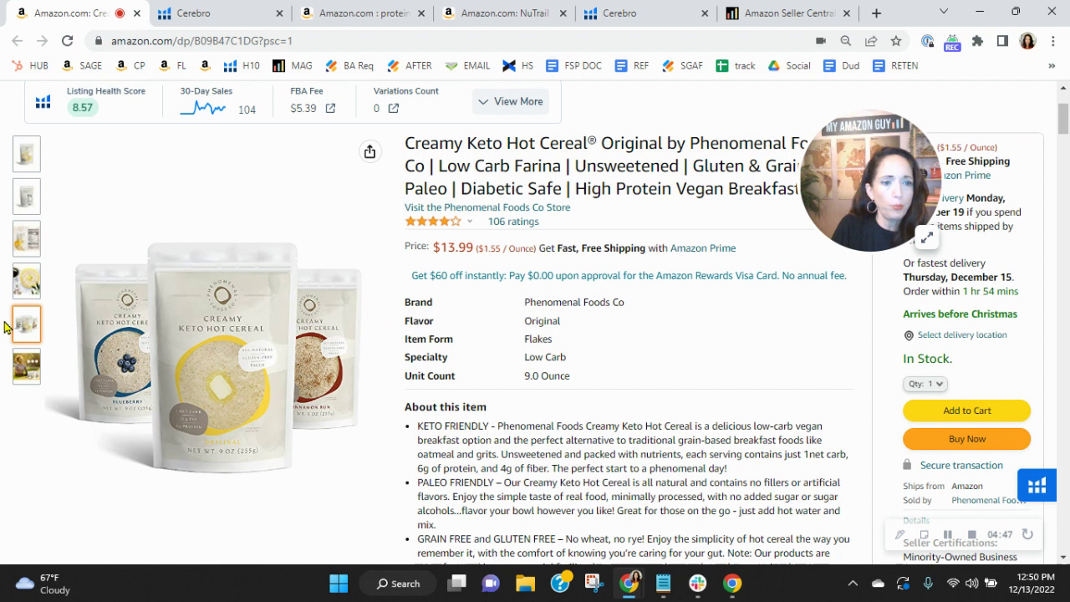
mouse_move(33, 372)
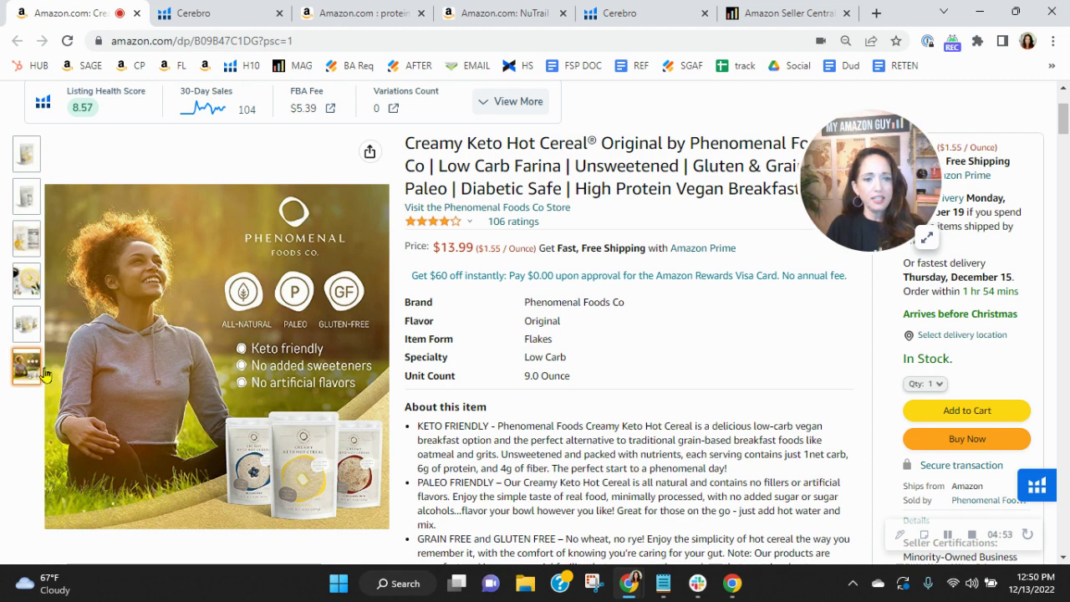
mouse_move(125, 434)
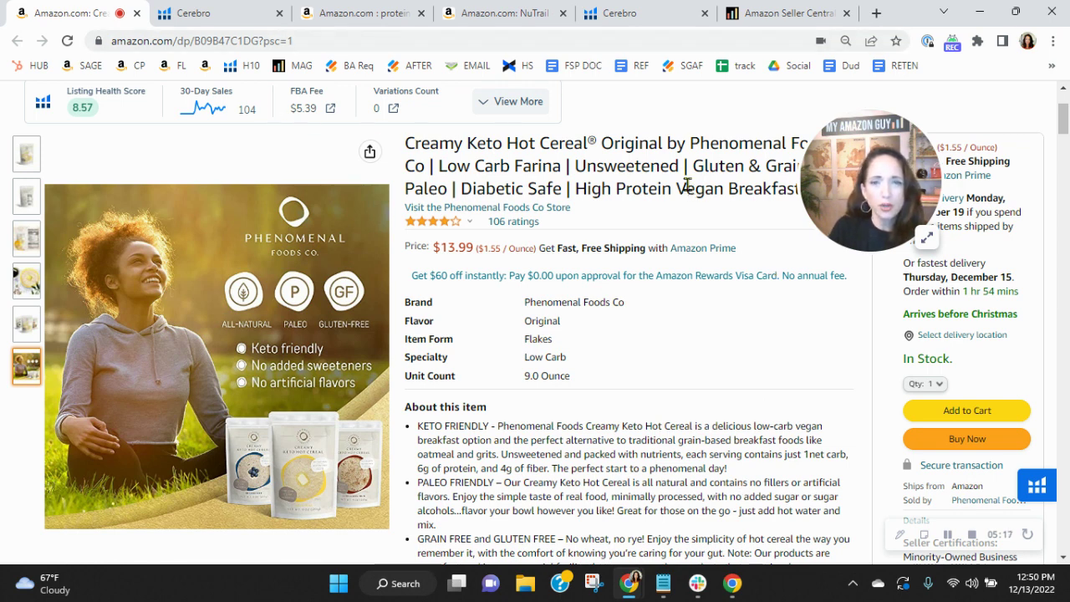
Show the Listing Health Score checks, which flag only 6 images and a 3.9 rating.
scroll(687, 193, "up", 2)
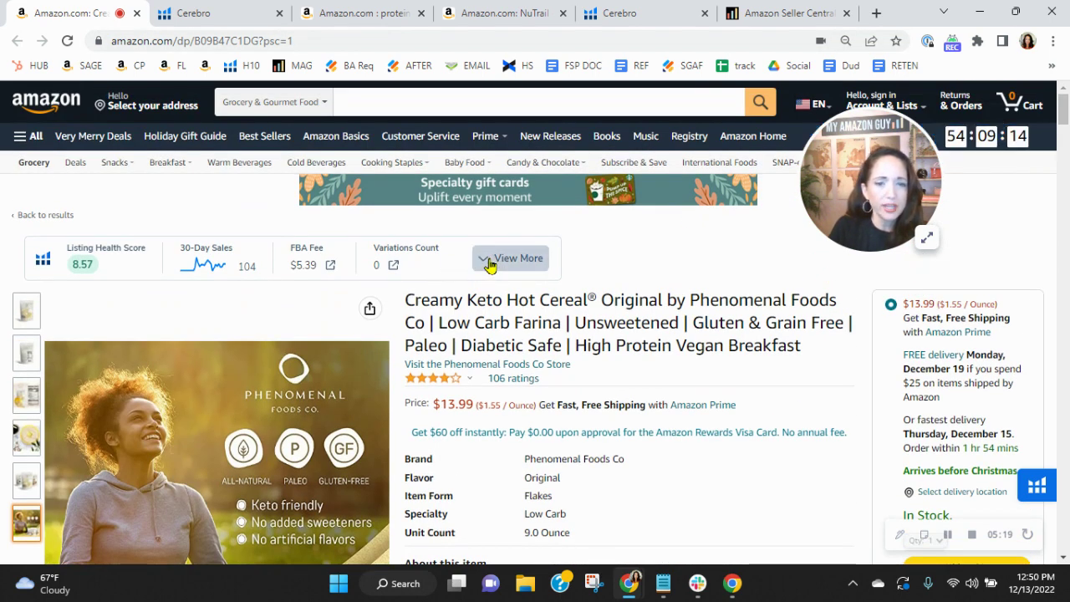
left_click(489, 264)
left_click(190, 309)
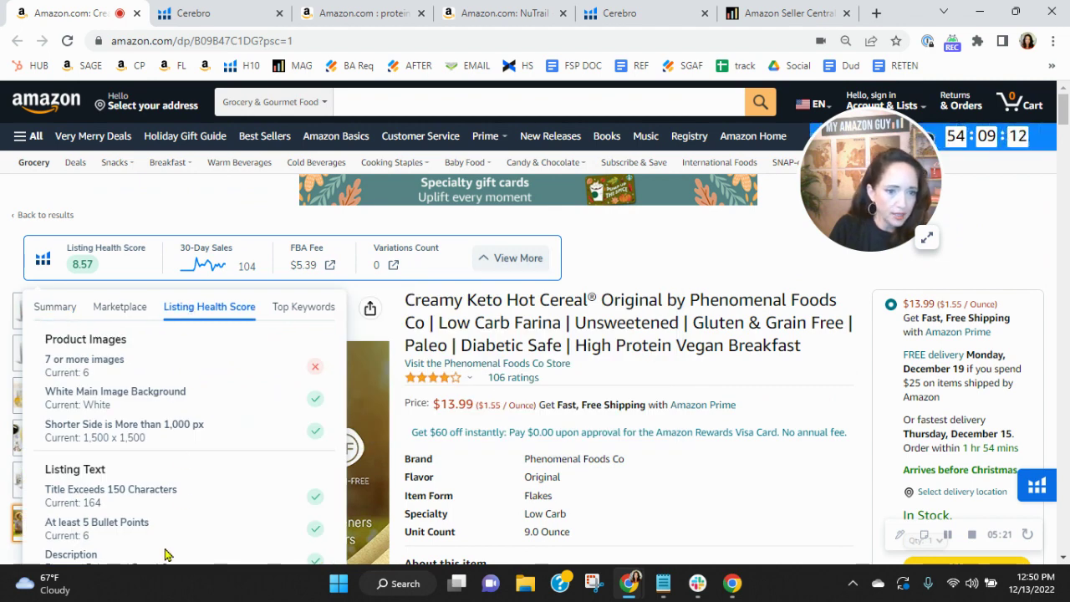
Read through the About this item bullets down to the Product Description.
scroll(679, 401, "down", 5)
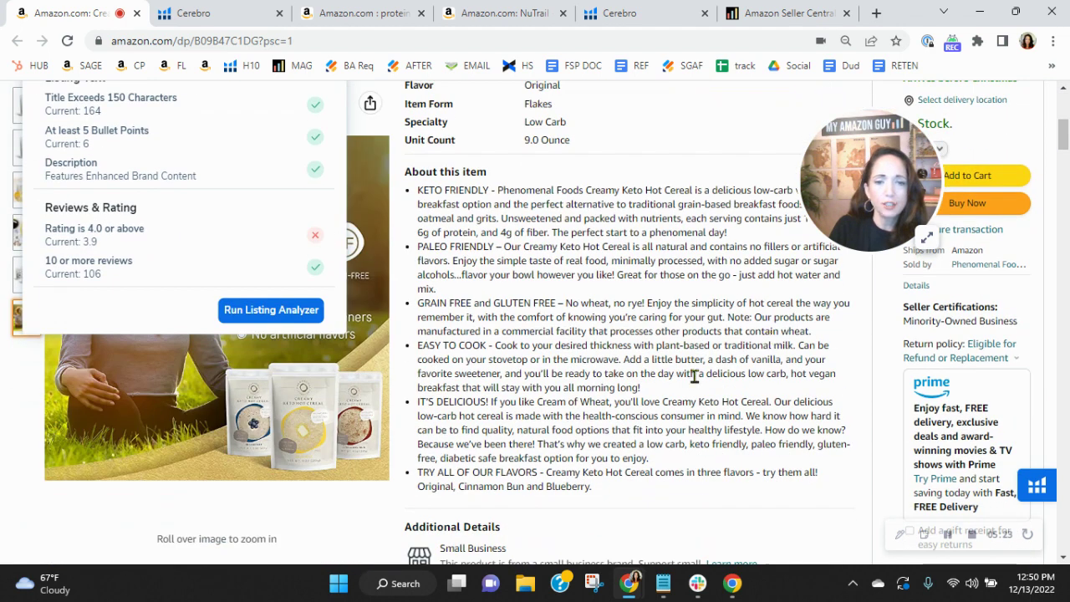
left_click_drag(641, 389, 699, 378)
left_click(726, 472)
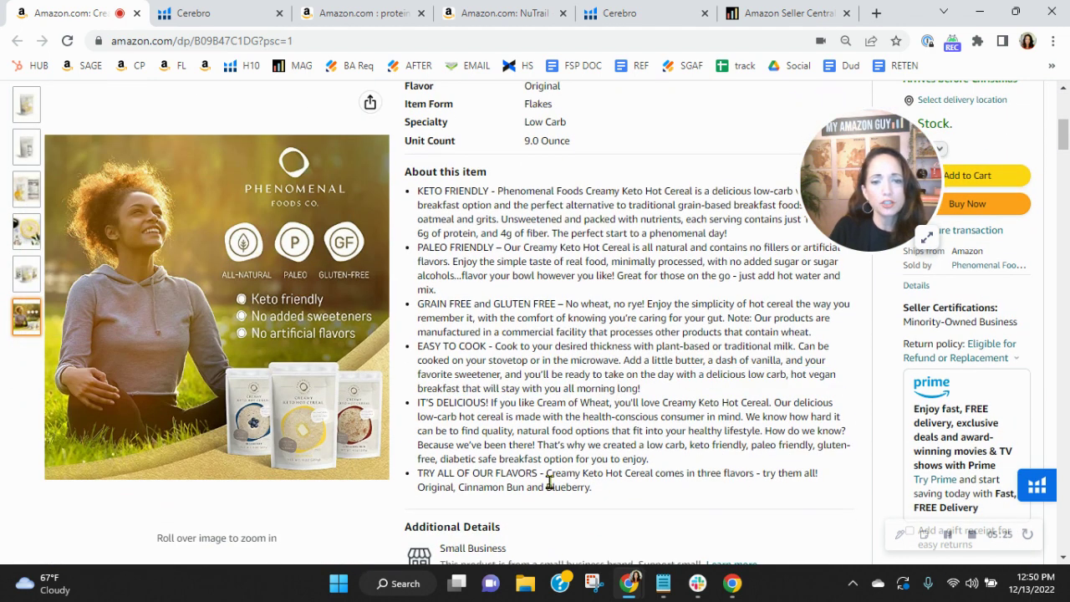
left_click_drag(607, 493, 417, 483)
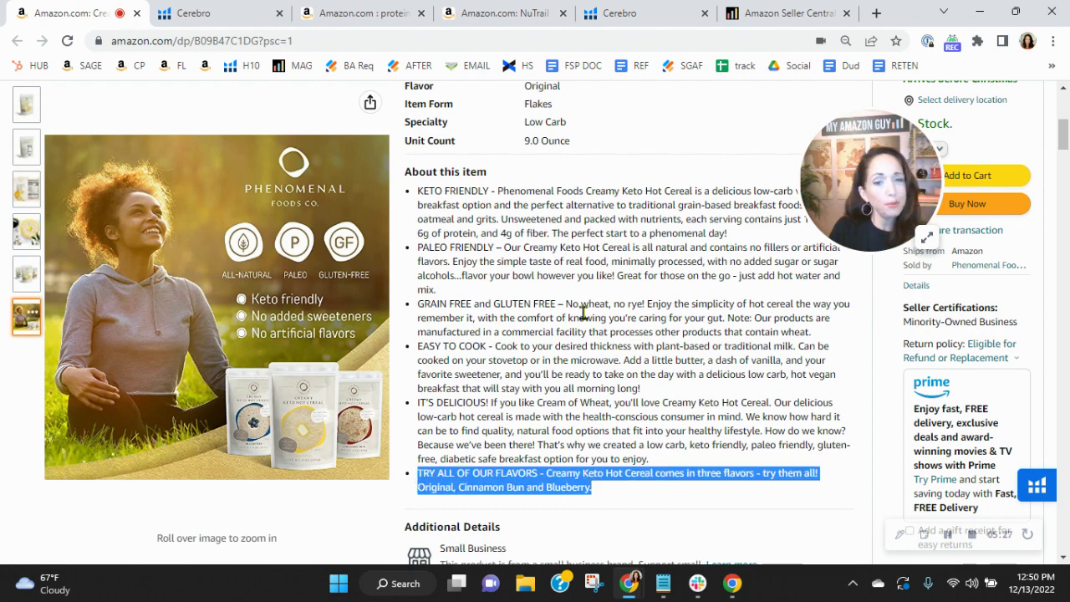
scroll(597, 361, "down", 20)
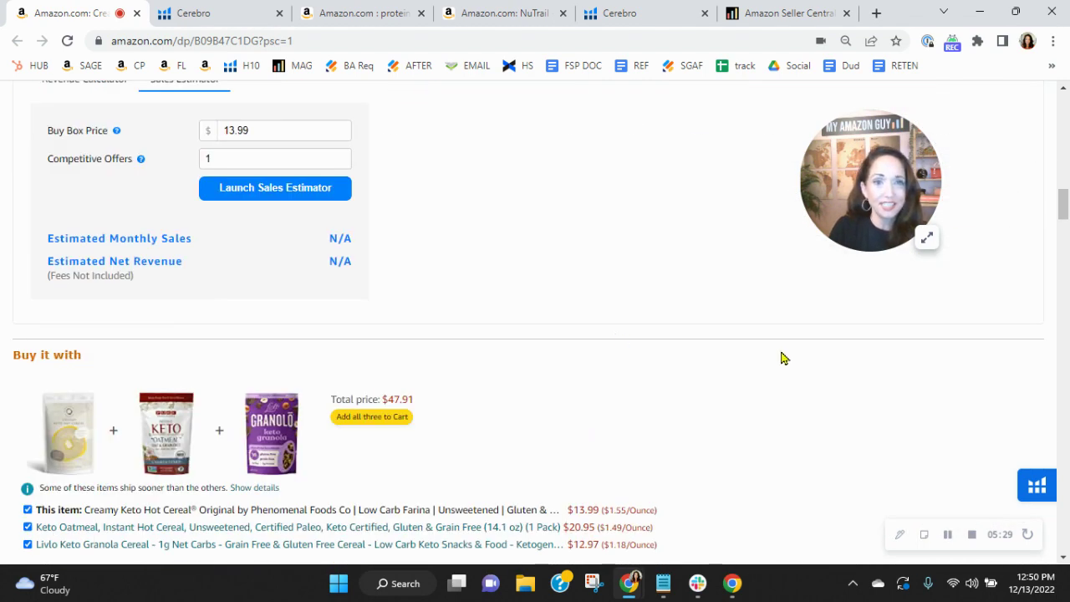
scroll(782, 357, "down", 8)
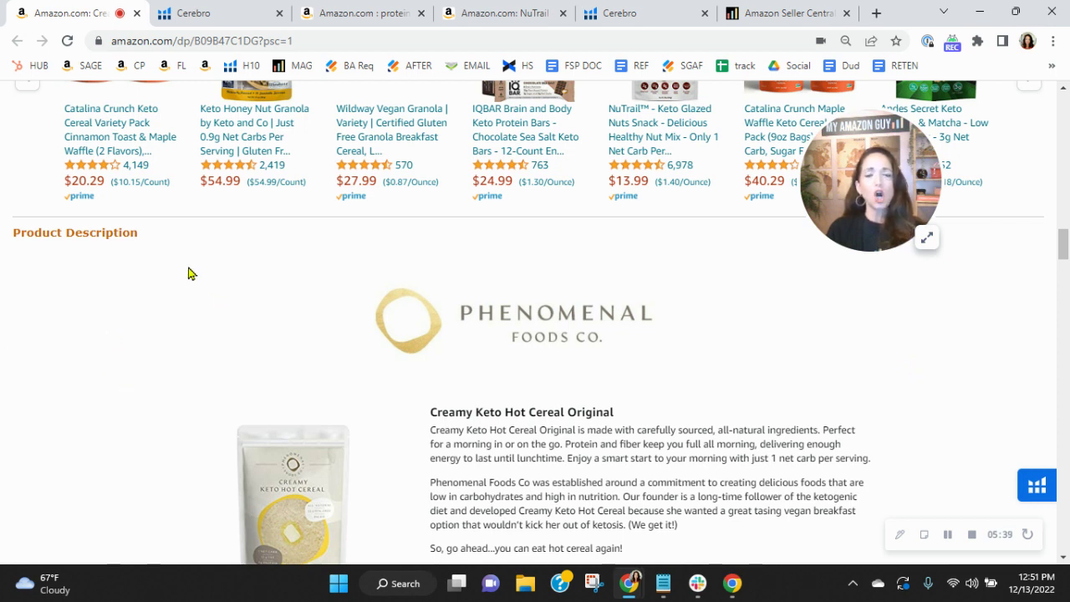
Load the Age of Sage men's soap listing in a new tab and scroll to From the brand.
left_click(874, 15)
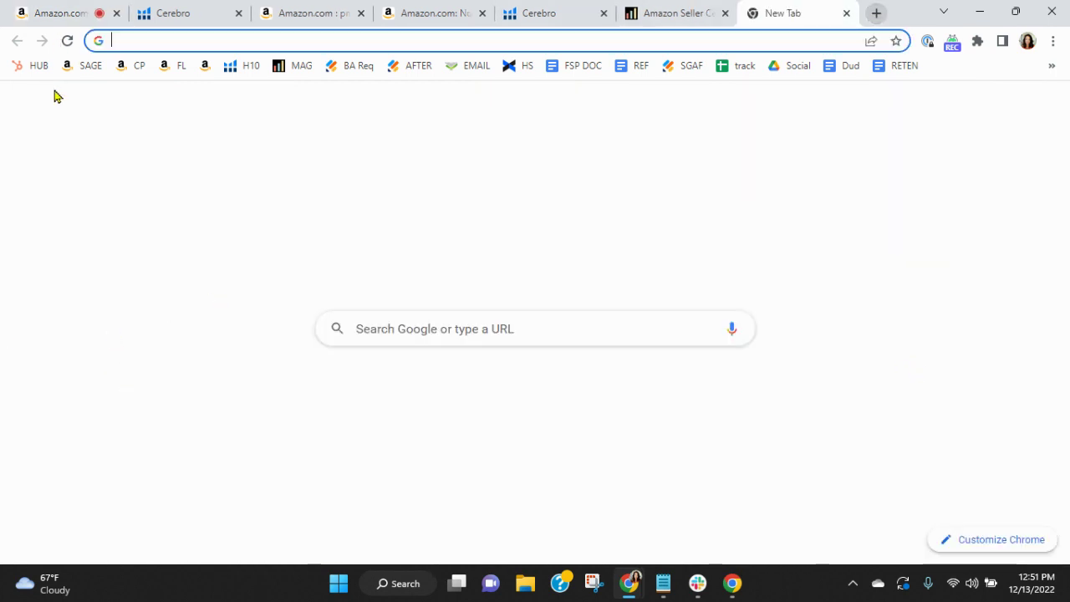
left_click(74, 67)
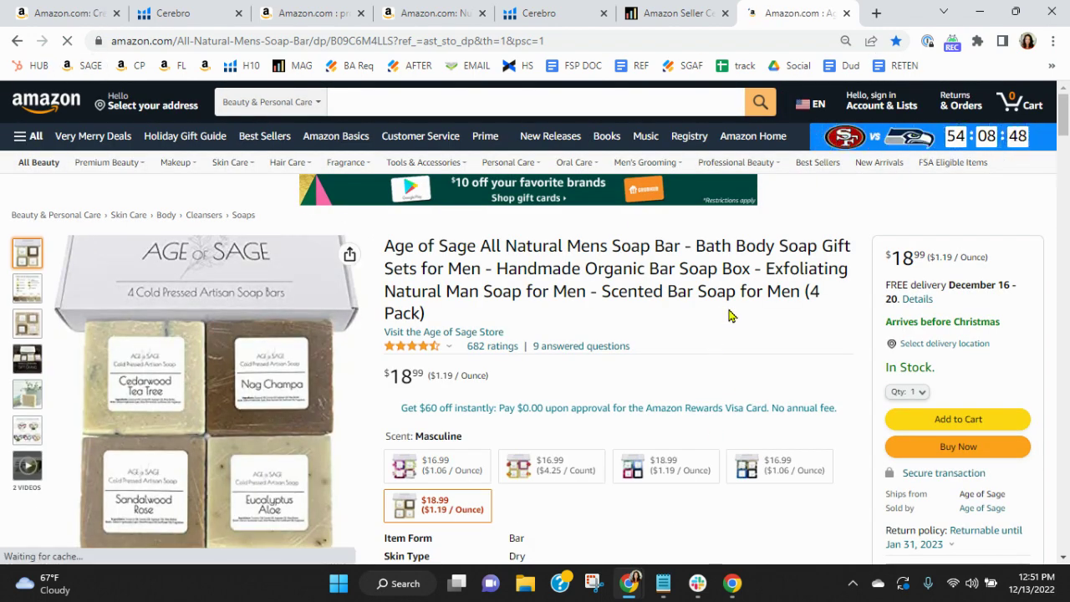
scroll(729, 315, "down", 5)
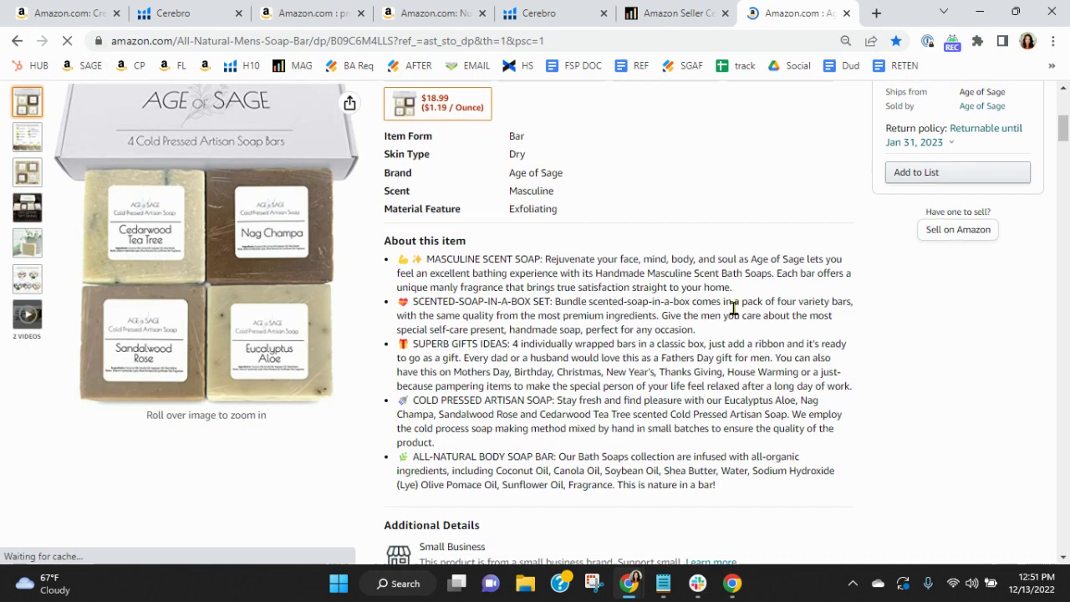
scroll(733, 309, "down", 15)
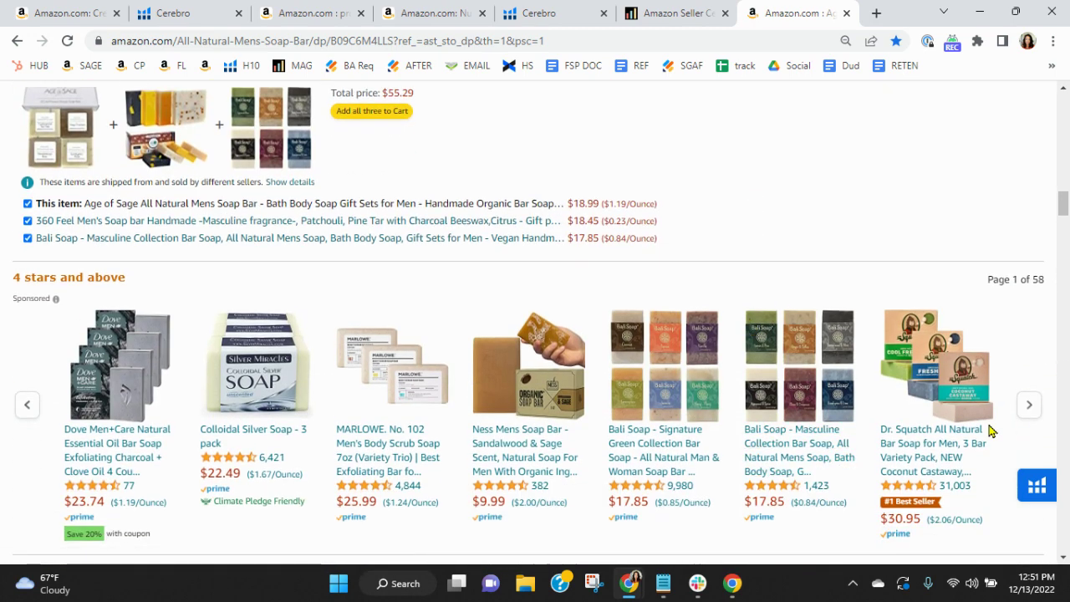
scroll(974, 390, "down", 5)
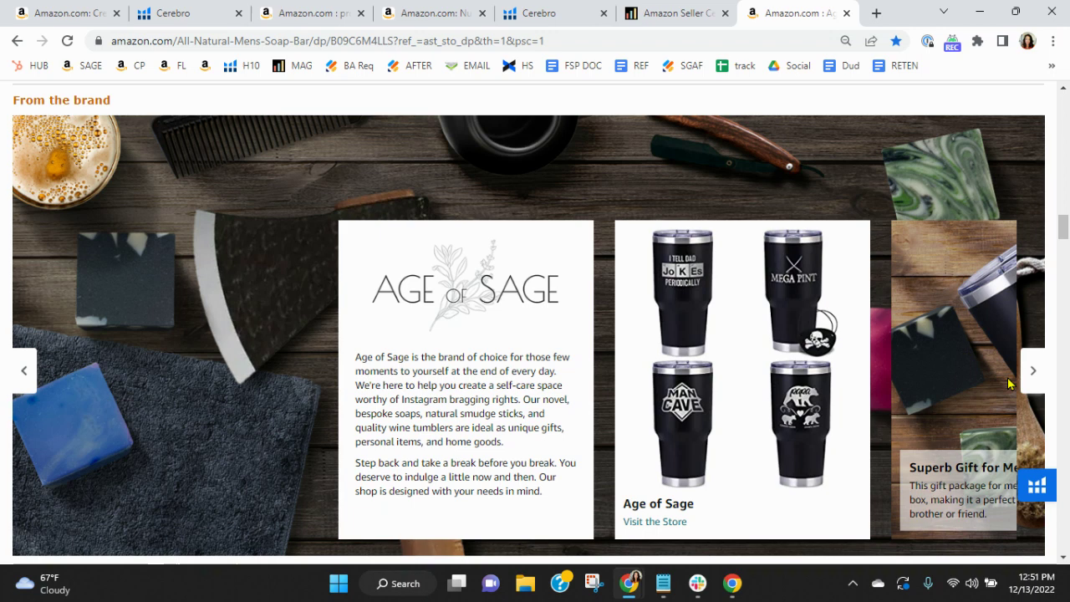
Advance the brand story carousel three times to the glassware cards, then return to the cereal listing.
left_click(1035, 363)
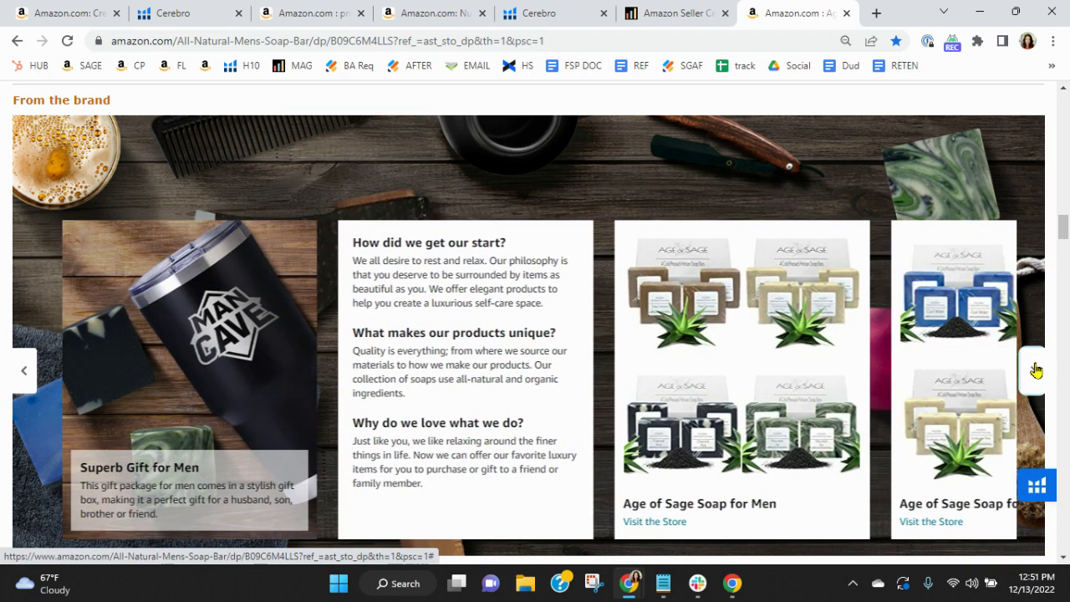
left_click(1035, 374)
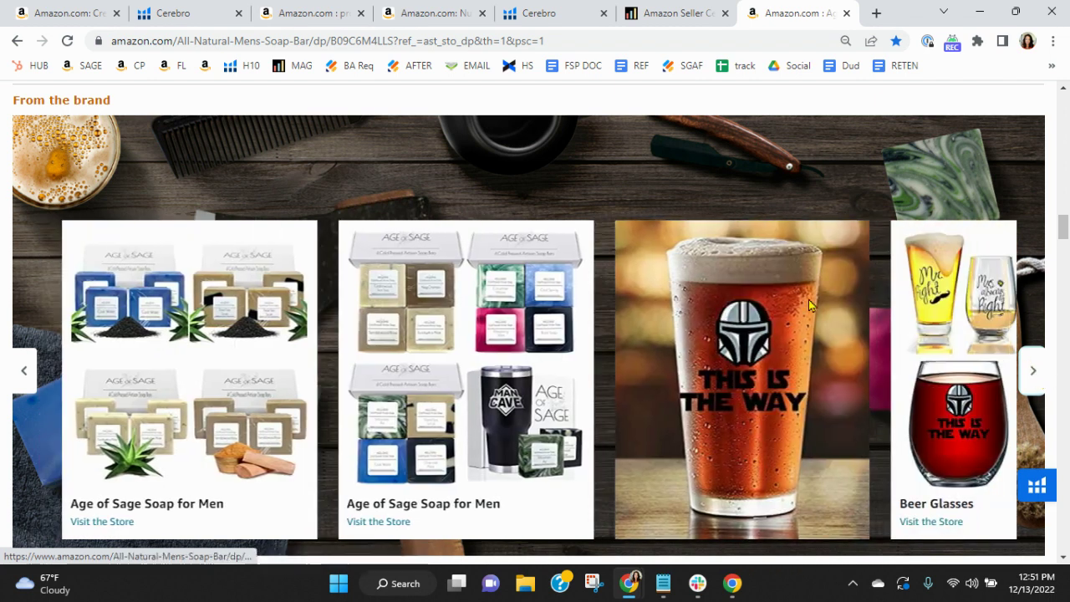
left_click(1035, 373)
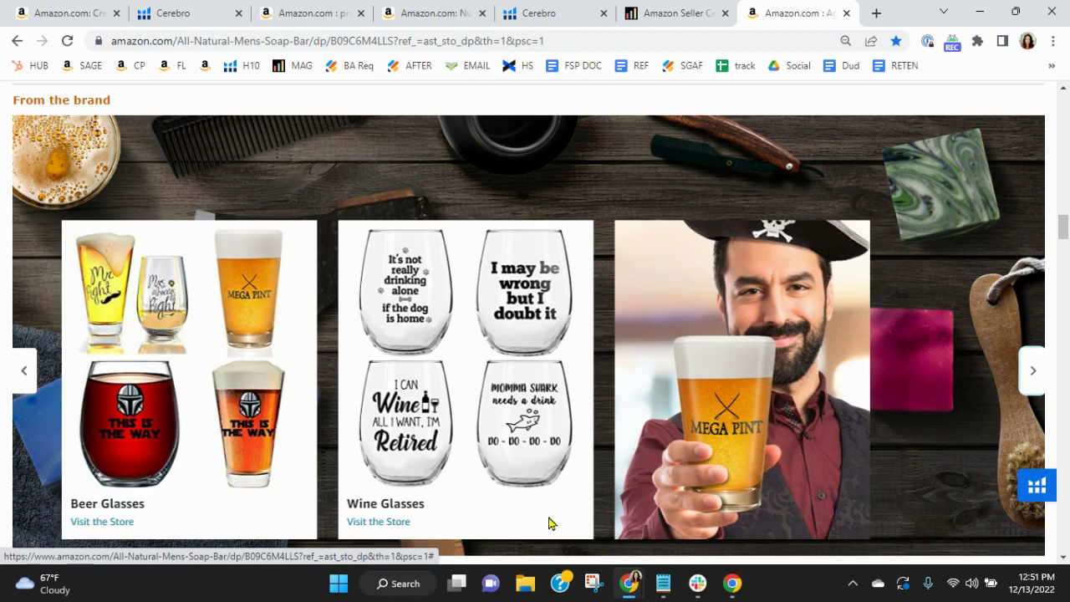
left_click(47, 8)
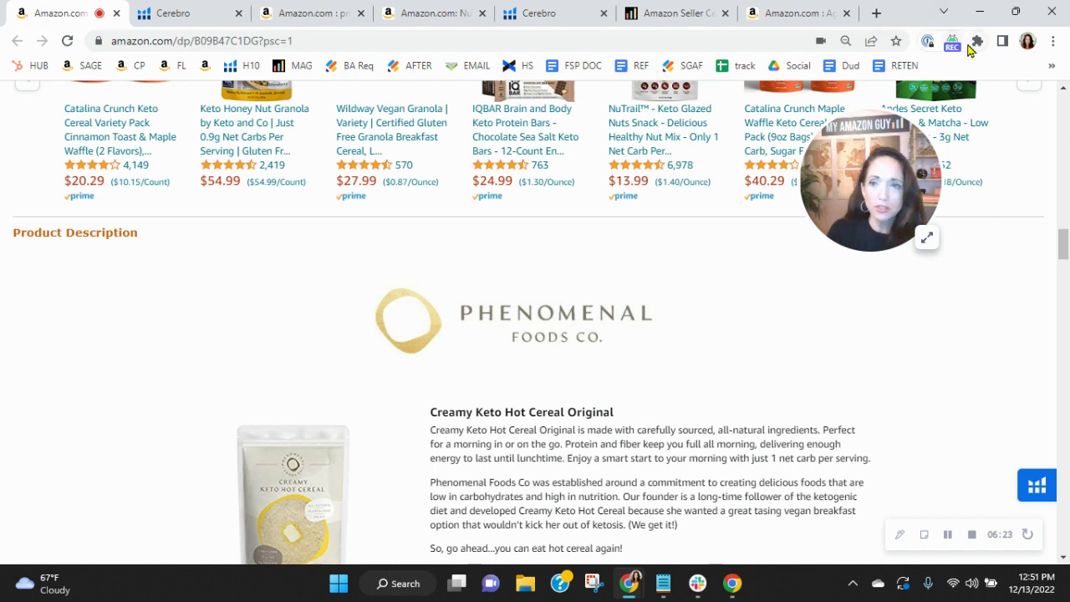
Enable the Image Alt Text Viewer extension and check alt text on the Product Description images.
left_click(977, 42)
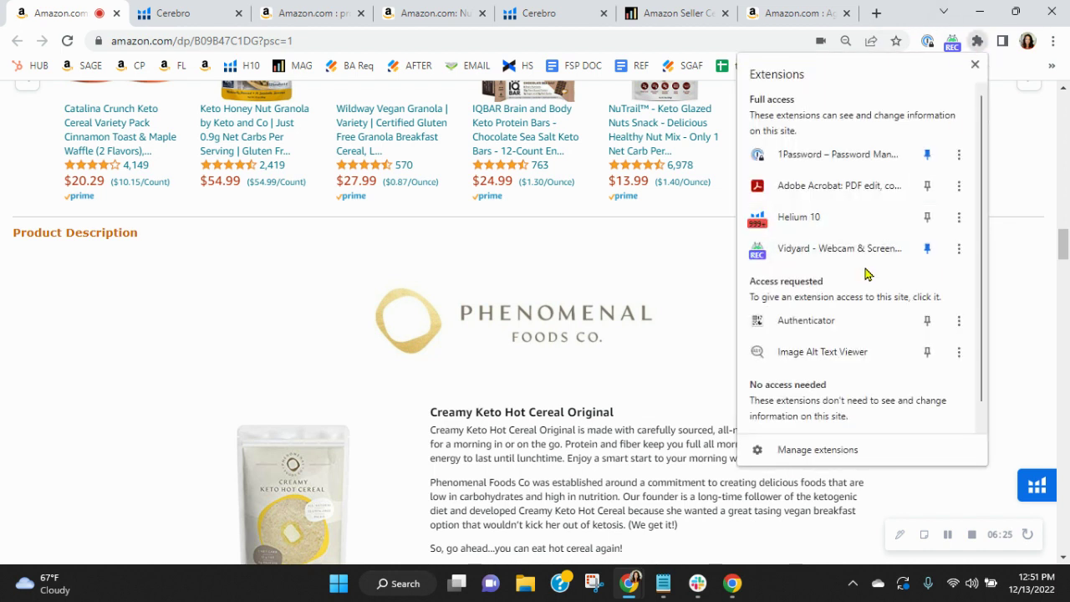
left_click(822, 355)
scroll(907, 389, "down", 2)
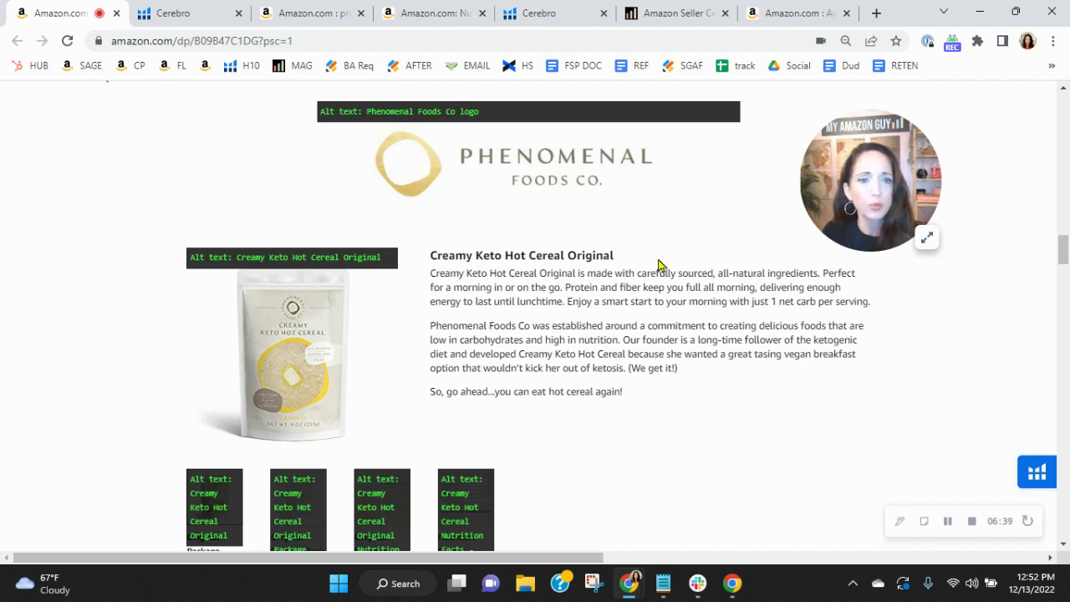
scroll(658, 265, "down", 3)
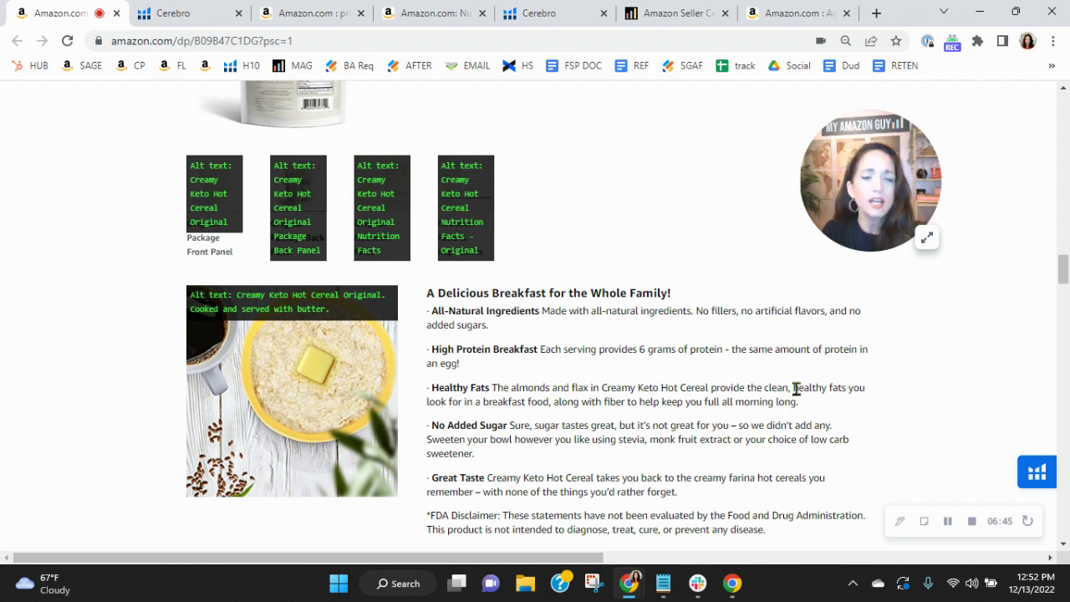
scroll(796, 389, "down", 3)
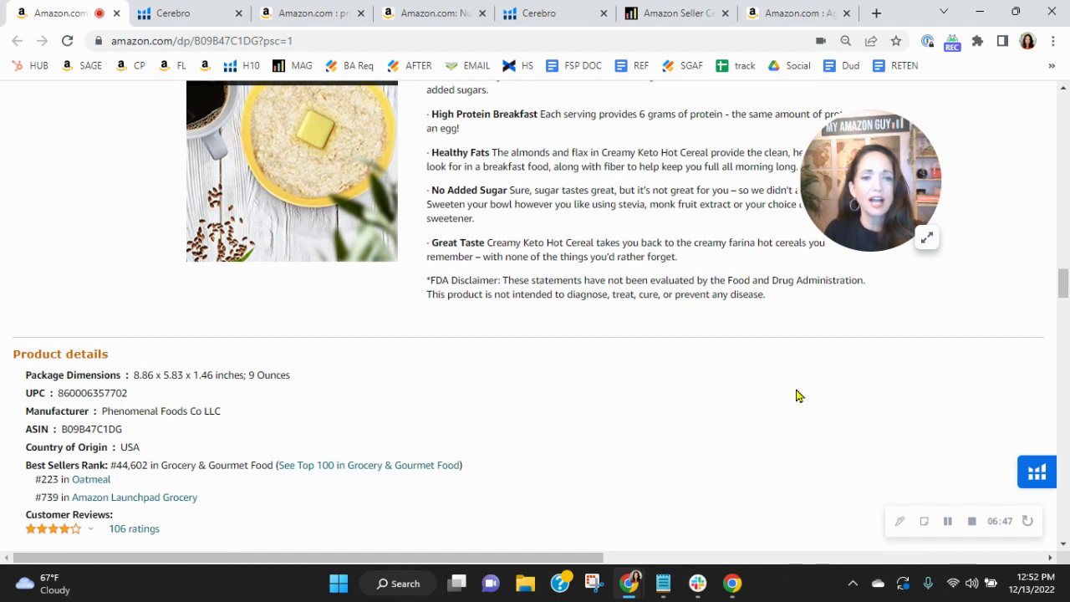
scroll(805, 409, "up", 2)
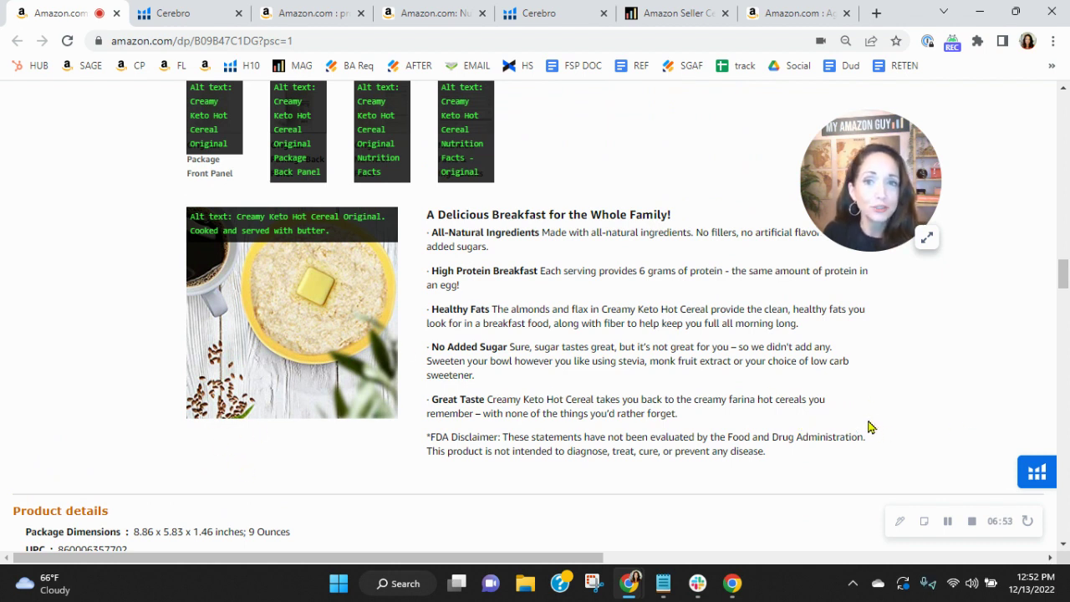
Switch to the myamazonguy.com Full Service Management page covering advertising, SEO and brand content.
left_click(687, 12)
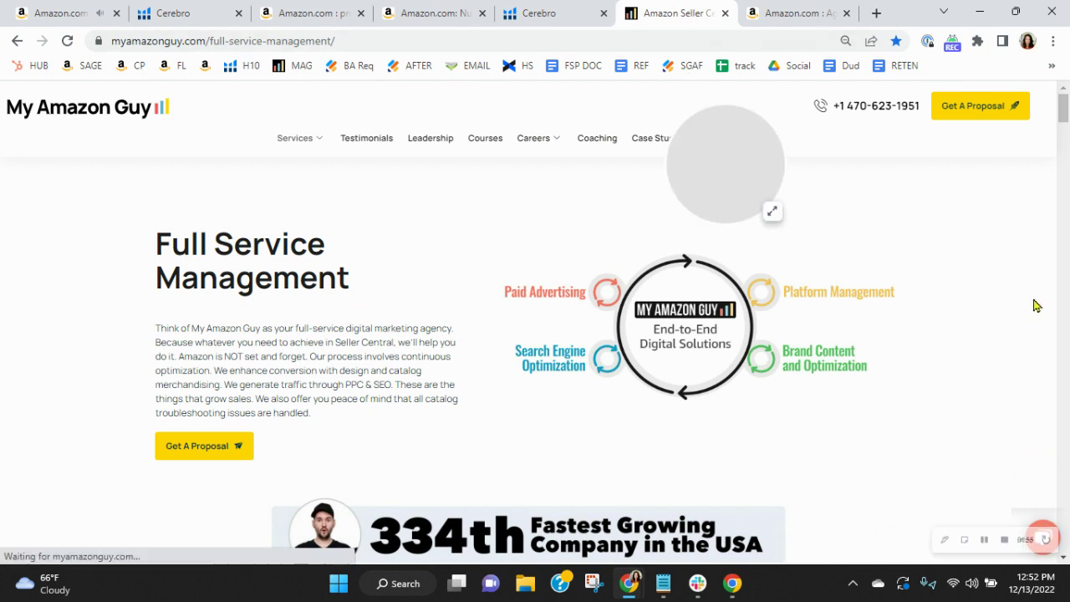